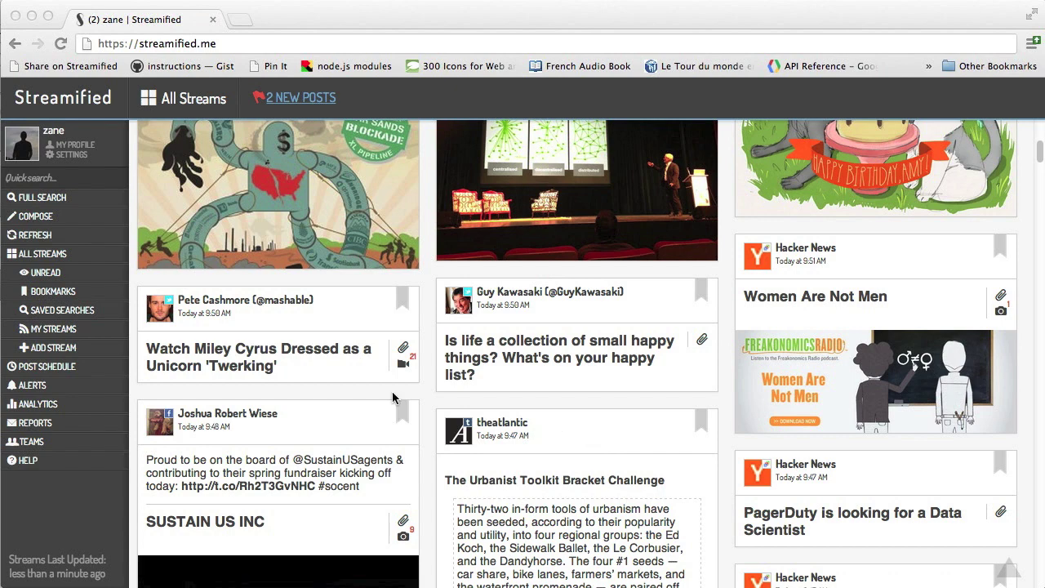
# Step: Open the mashable post about Miley Cyrus dressed as a unicorn and read through it down to the reply box
pyautogui.click(262, 391)
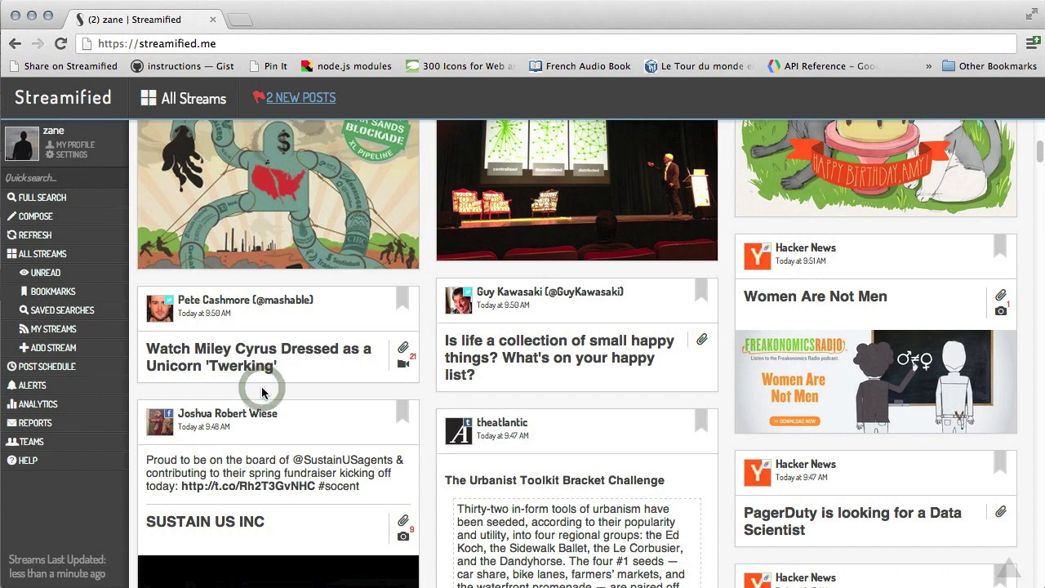
pyautogui.click(263, 371)
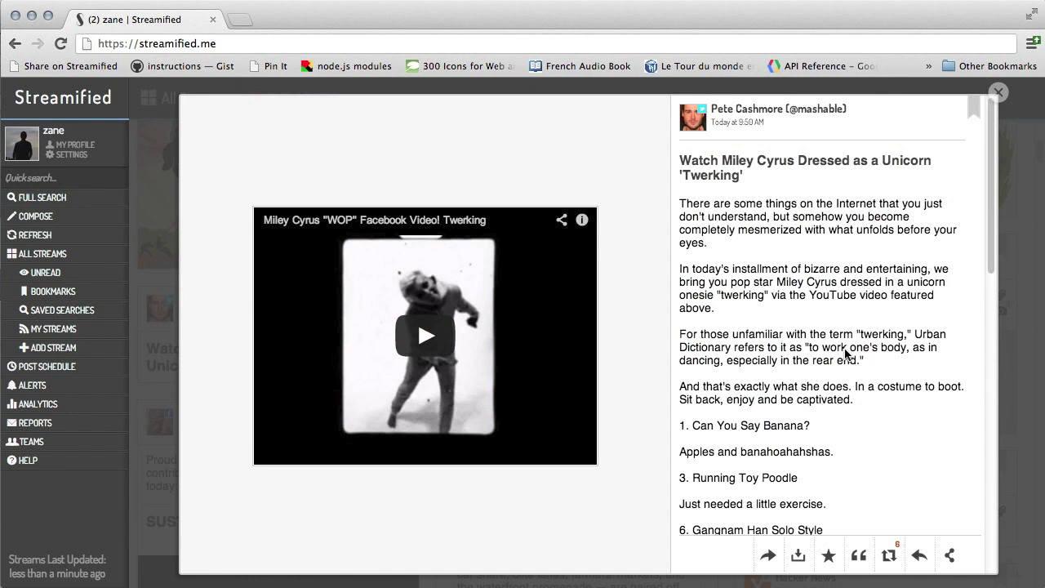
pyautogui.scroll(-3, 845, 353)
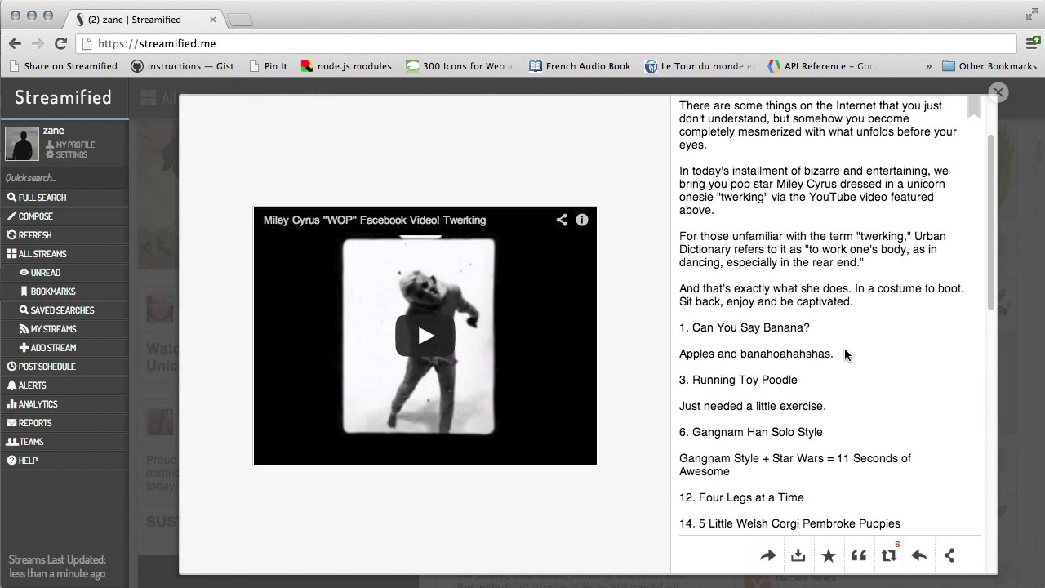
pyautogui.scroll(-5, 844, 353)
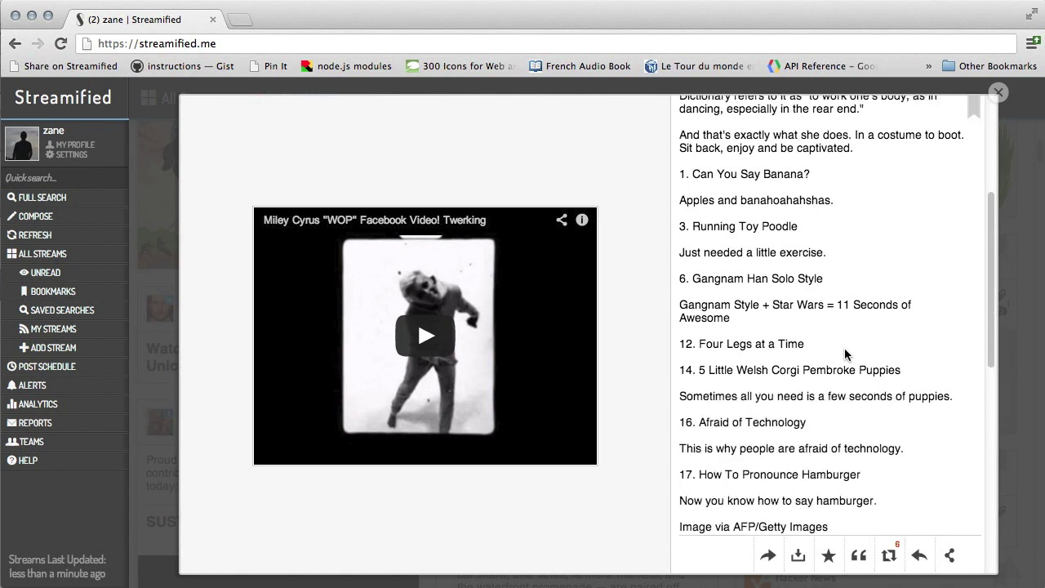
pyautogui.scroll(-10, 845, 353)
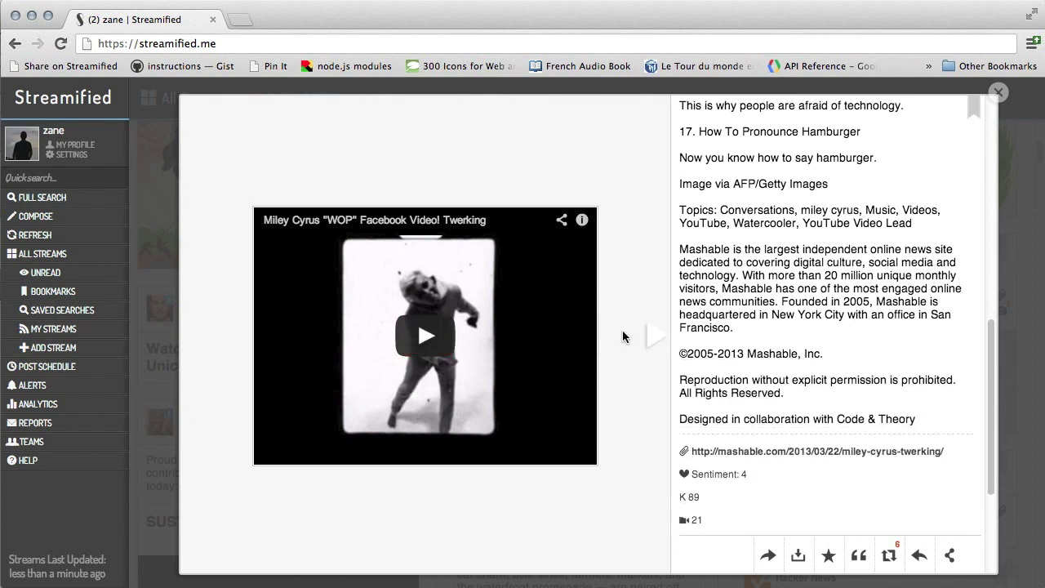
pyautogui.scroll(-5, 811, 341)
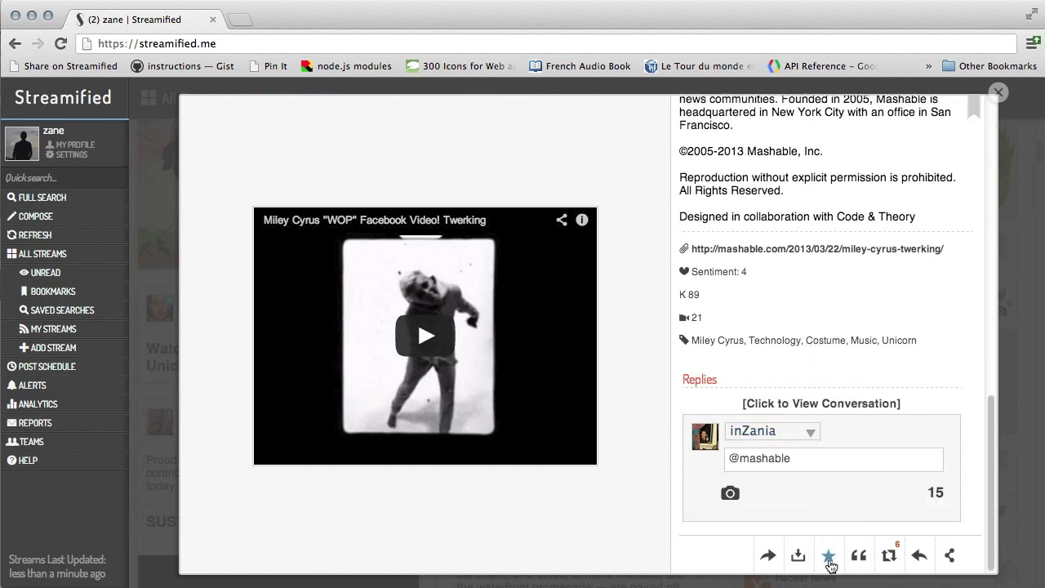
pyautogui.click(809, 462)
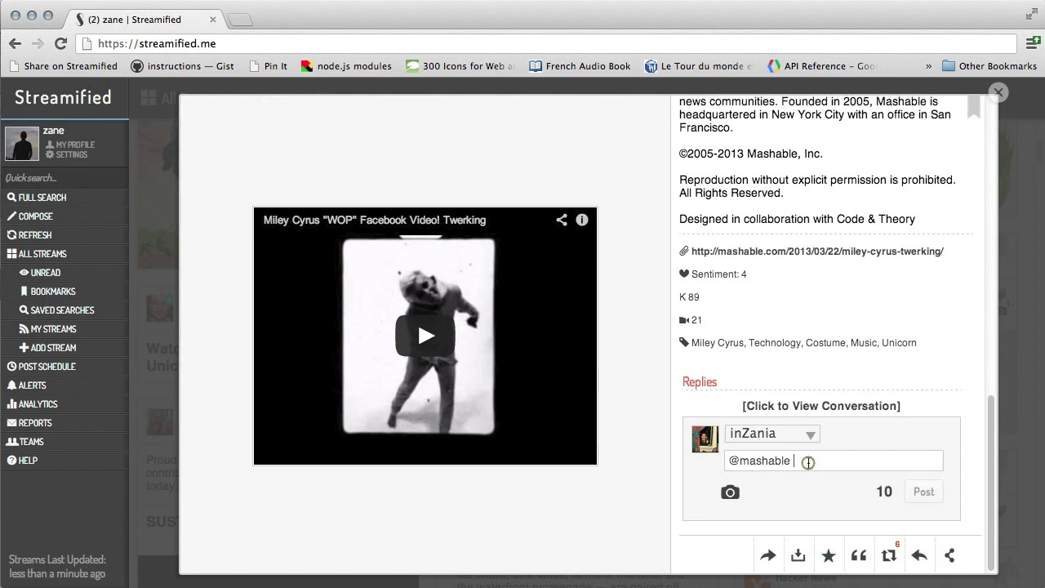
# Step: Mark the open mashable post as a favorite from the inZaniaTest account
pyautogui.click(827, 555)
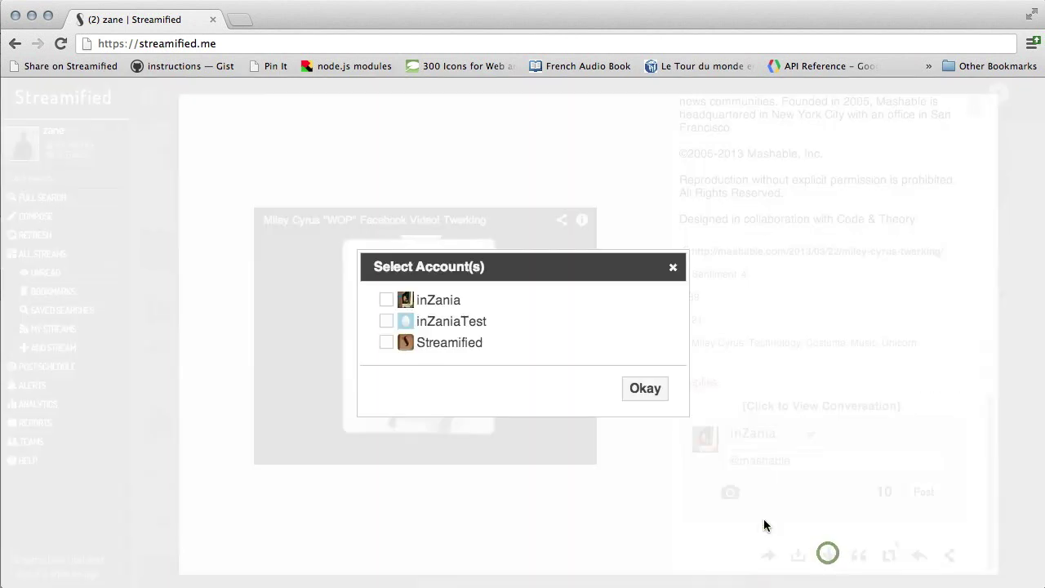
pyautogui.click(468, 320)
pyautogui.click(638, 389)
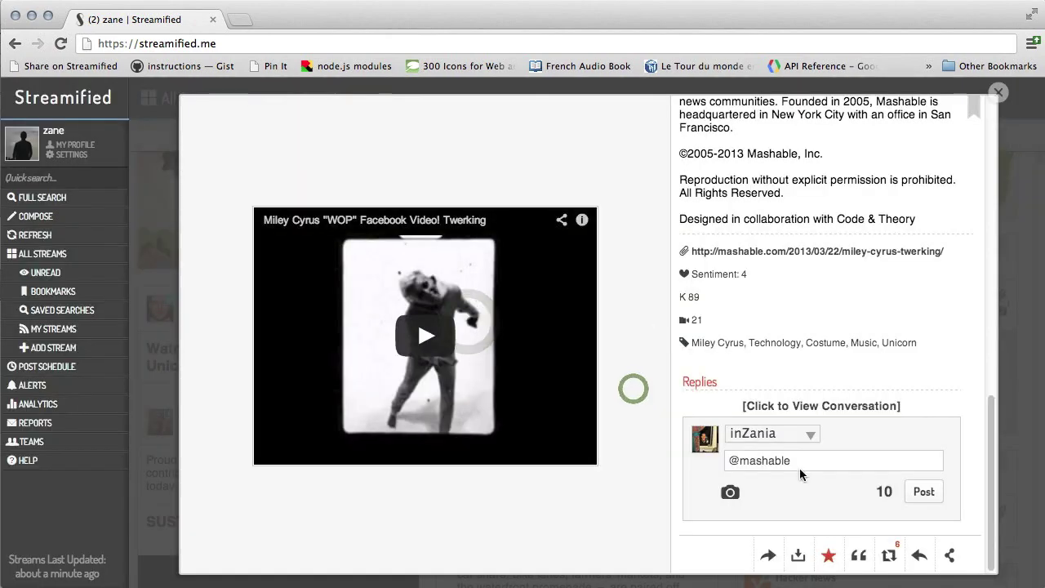
# Step: Retweet the open mashable post from the inZania account and close the post view
pyautogui.click(888, 555)
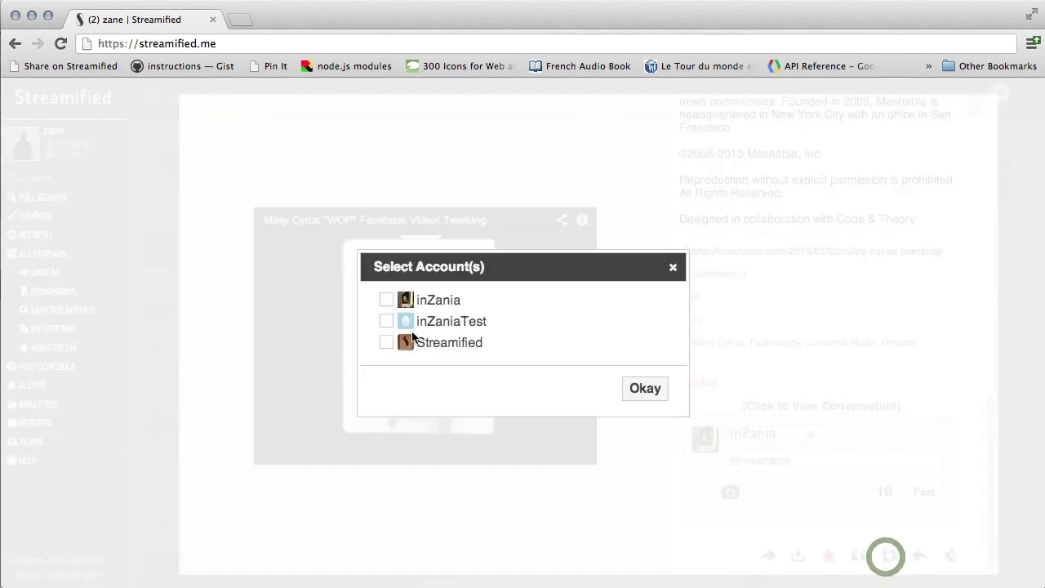
pyautogui.click(422, 302)
pyautogui.click(645, 389)
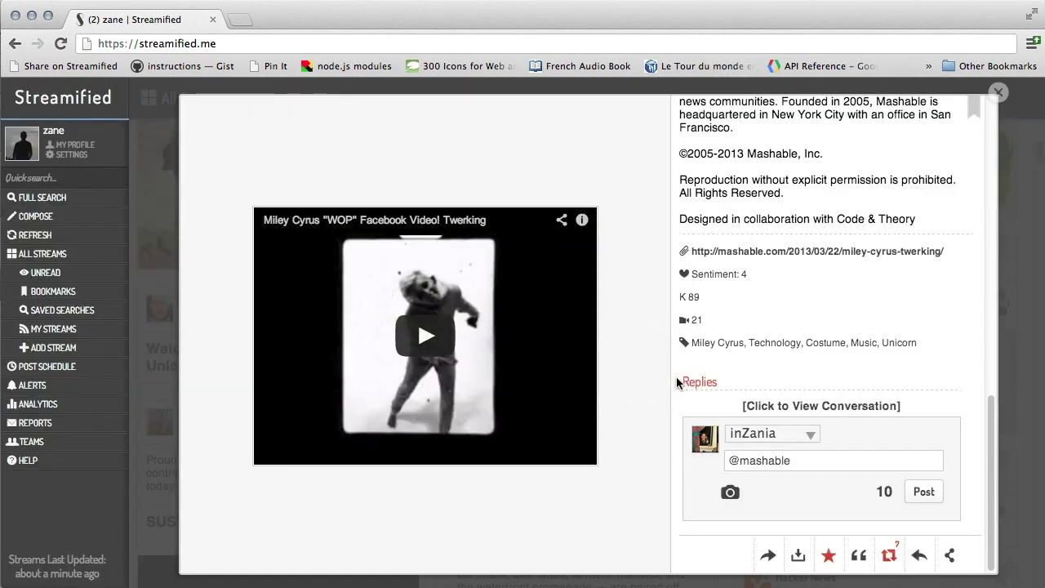
pyautogui.click(145, 305)
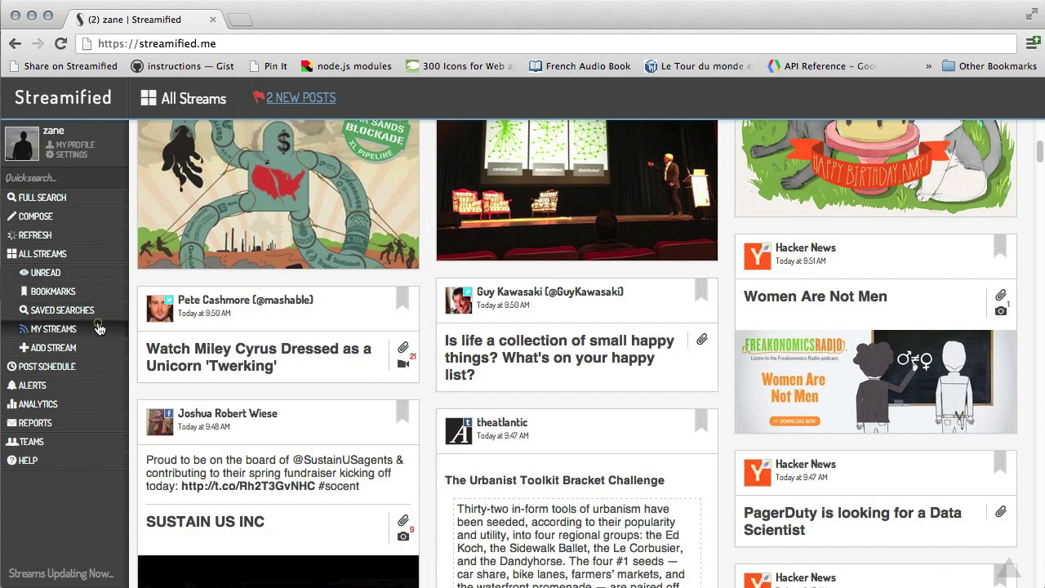
# Step: Look over the updated All Streams feed and return to its newest posts
pyautogui.click(96, 326)
pyautogui.scroll(-3, 159, 327)
pyautogui.scroll(3, 172, 327)
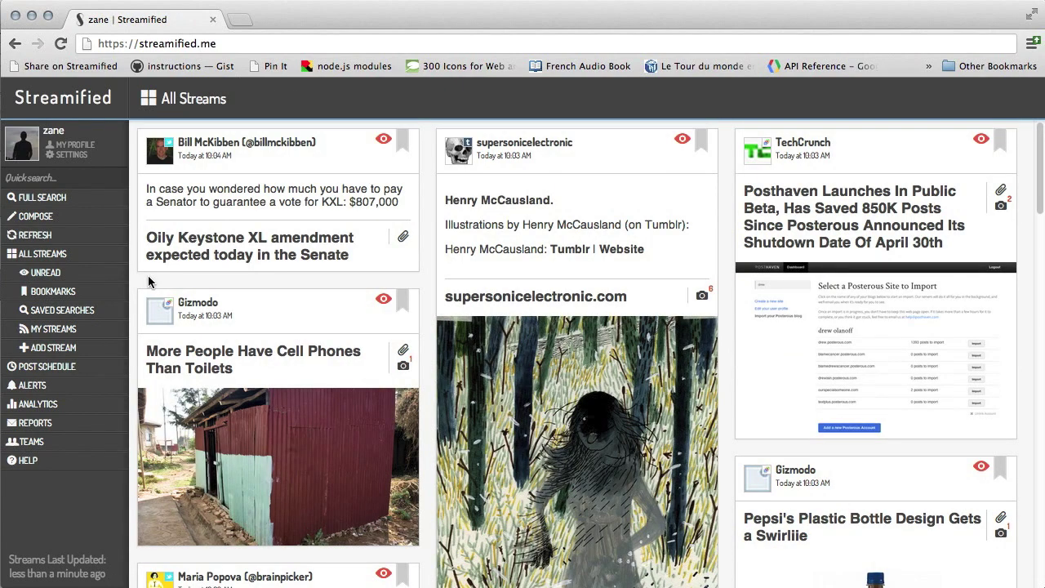
# Step: Start composing a new post and attach an image file to it
pyautogui.click(115, 232)
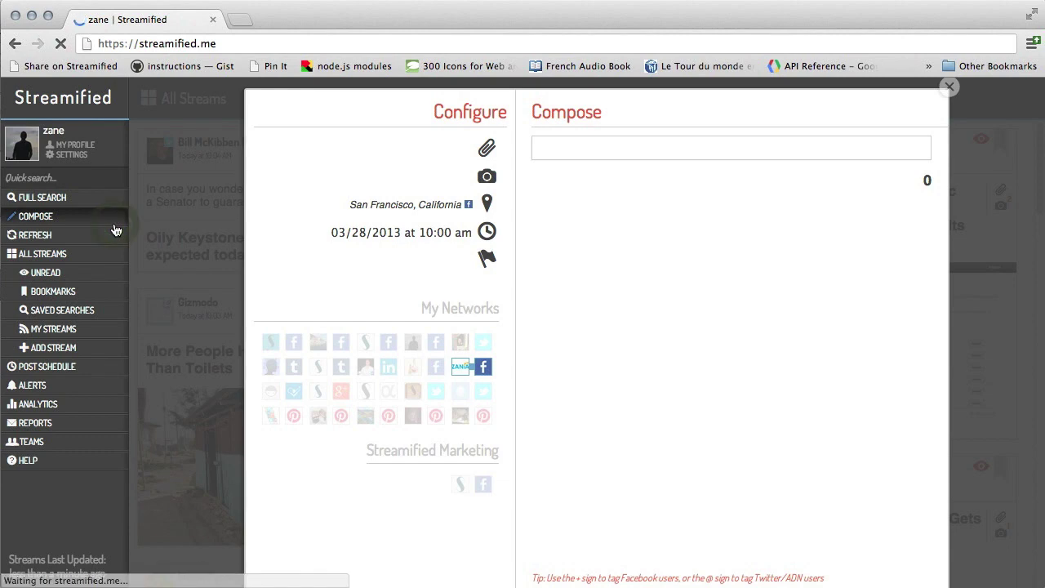
pyautogui.click(494, 185)
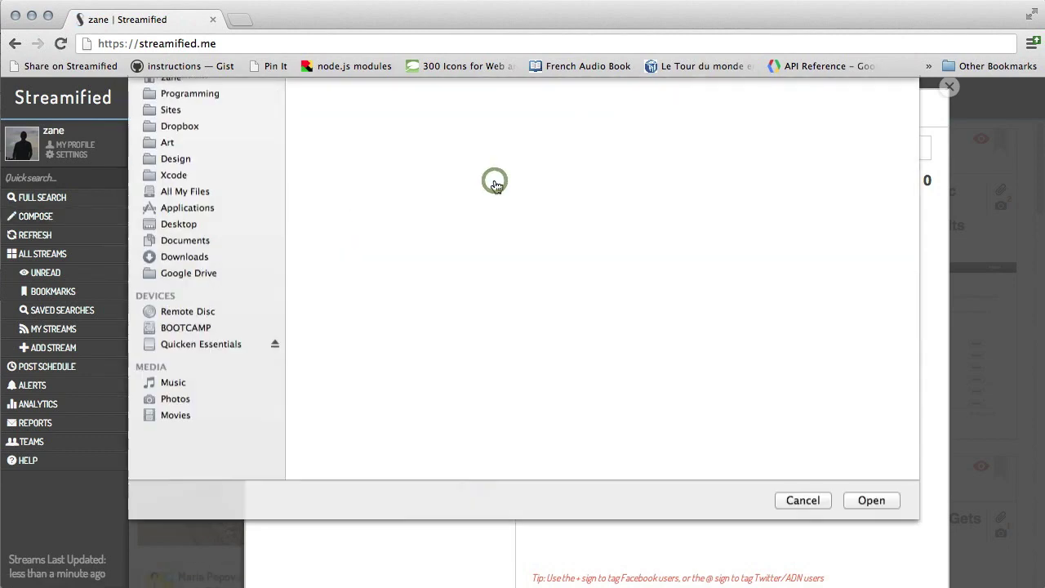
pyautogui.doubleClick(373, 147)
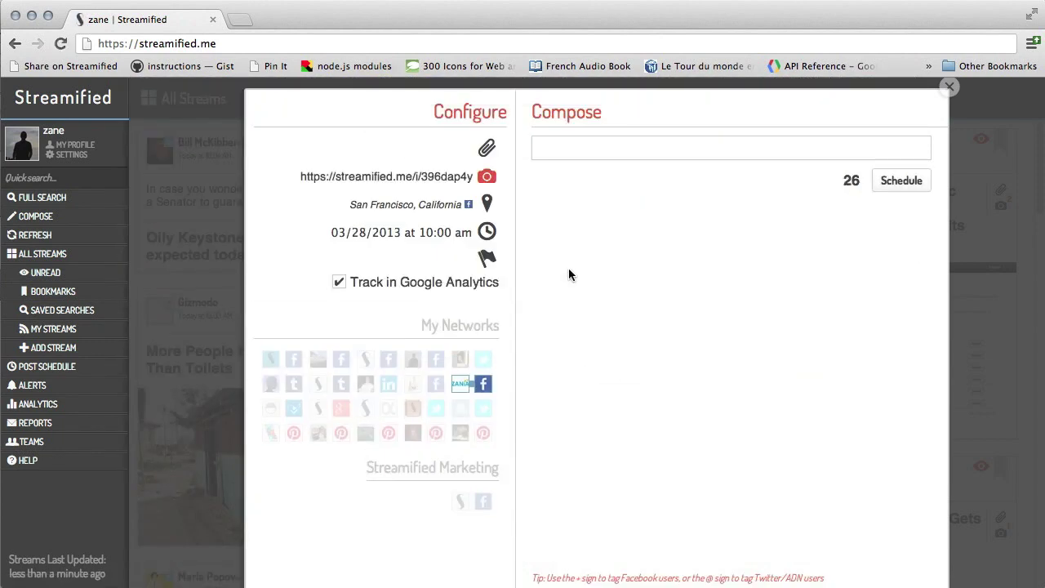
# Step: Try adding Twitter and Pinterest accounts as destinations for the post, and check its scheduled date and time
pyautogui.click(476, 410)
pyautogui.click(400, 431)
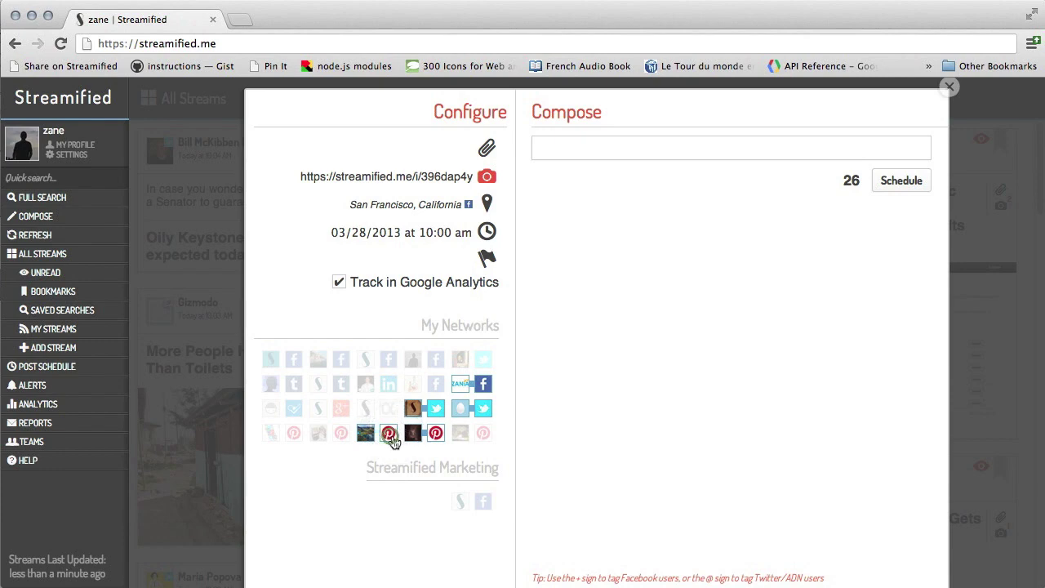
pyautogui.click(388, 433)
pyautogui.click(434, 436)
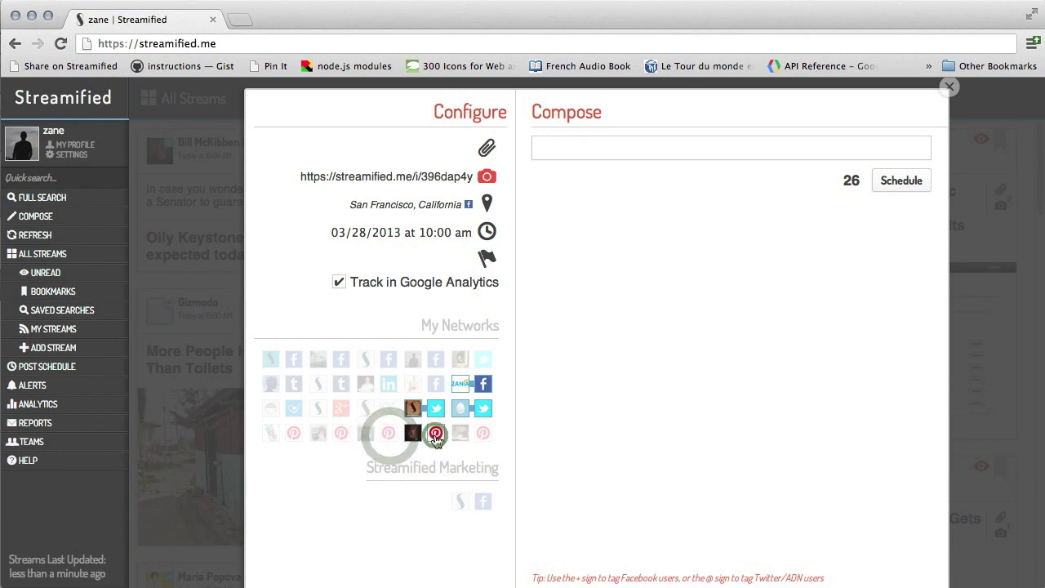
pyautogui.click(487, 235)
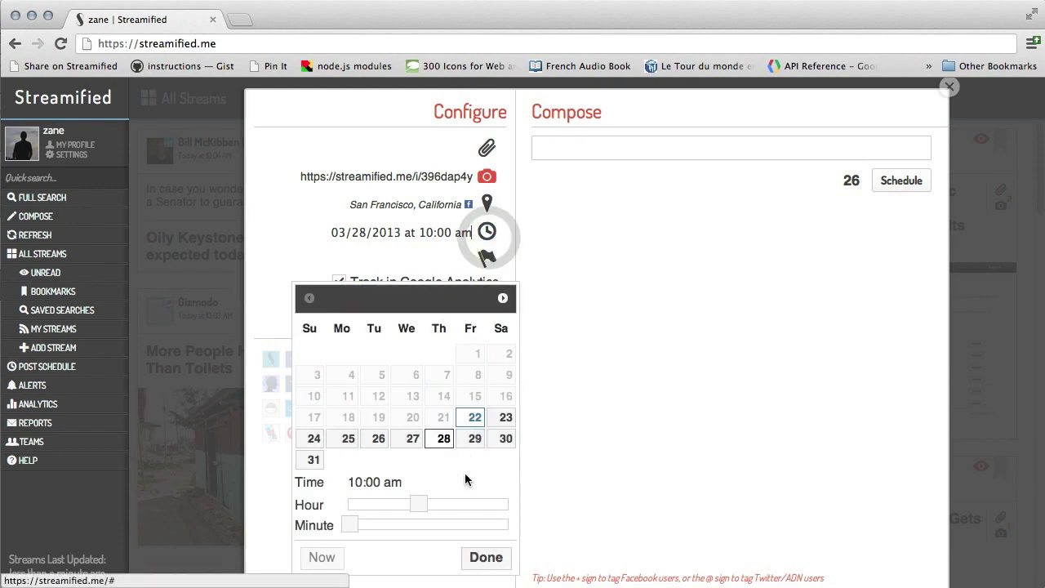
pyautogui.click(485, 559)
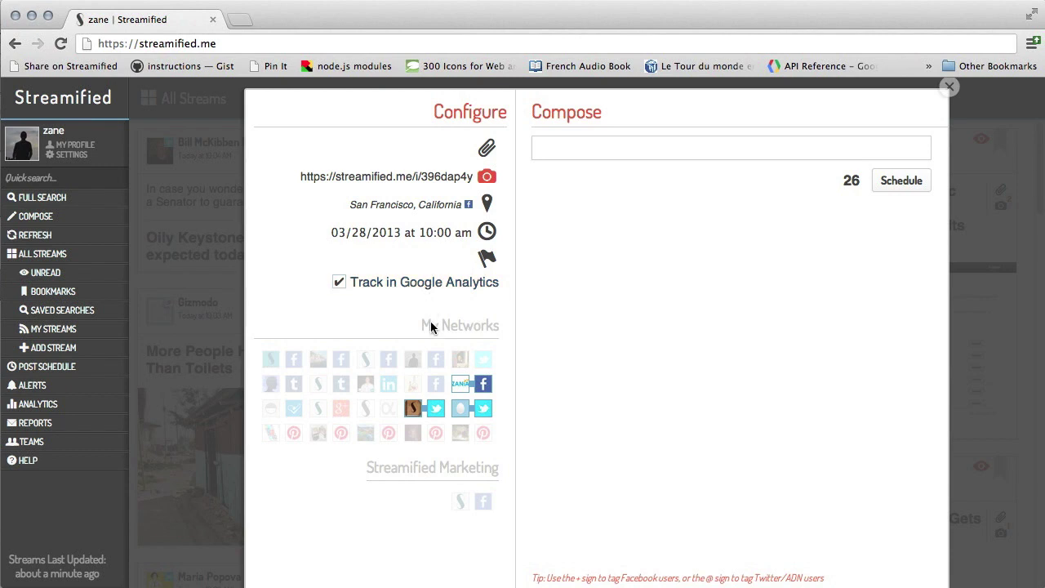
pyautogui.click(432, 418)
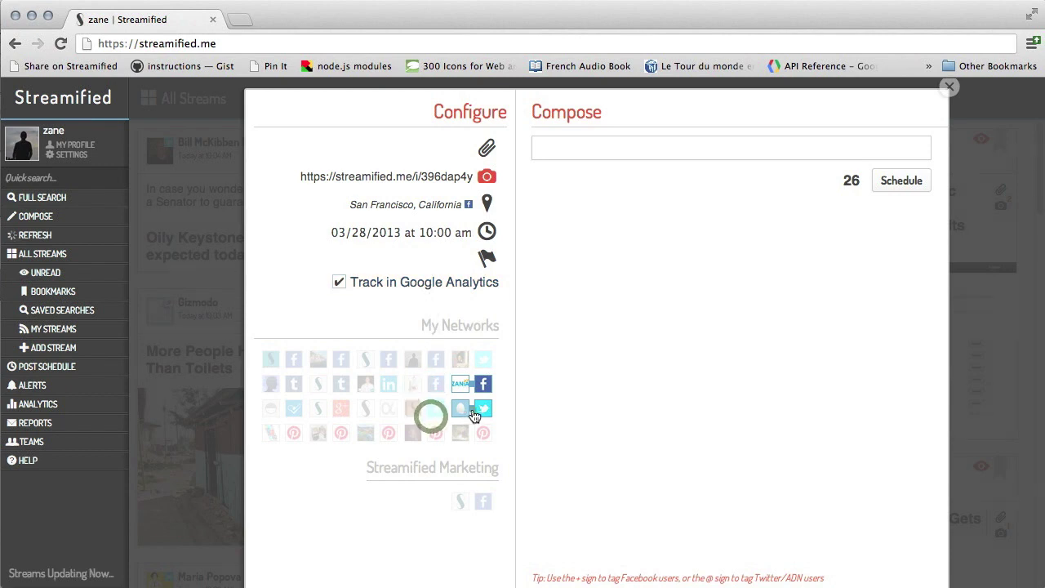
# Step: Enter "Hello!" as the post text and schedule it to the Facebook account for 03/28/2013 at 10:00 am
pyautogui.click(584, 140)
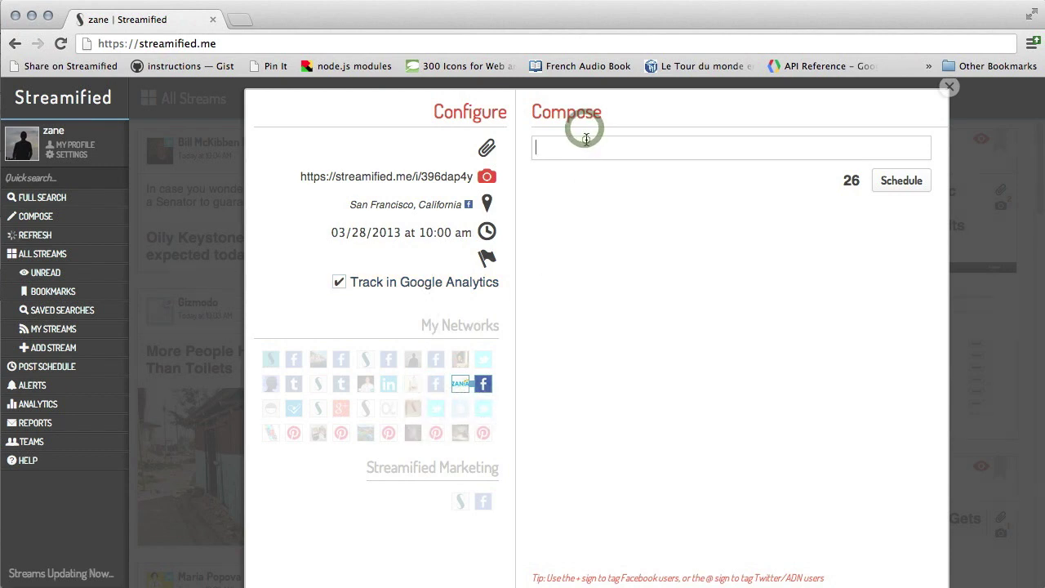
pyautogui.write('Hello!')
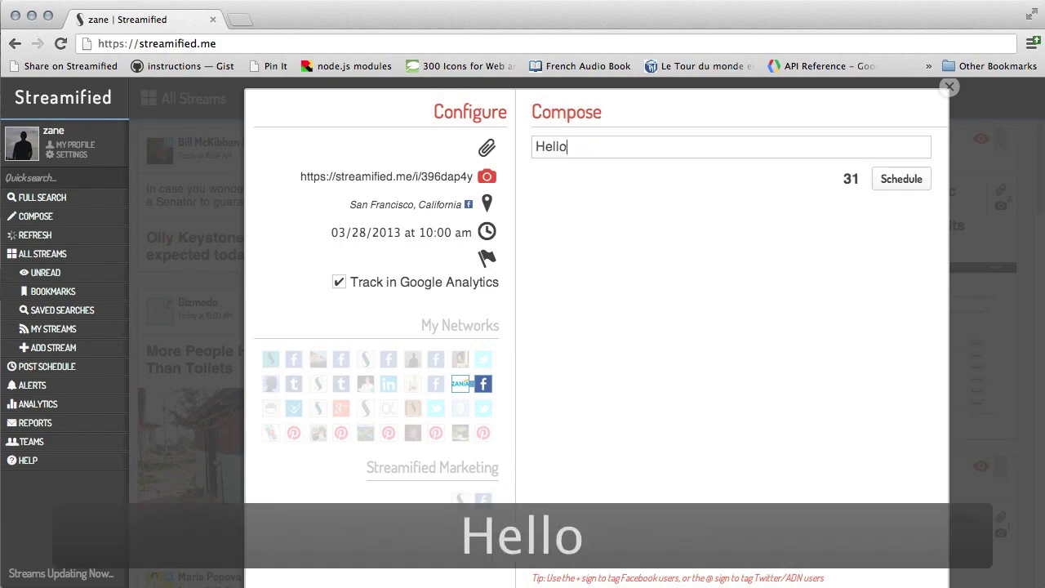
pyautogui.click(898, 179)
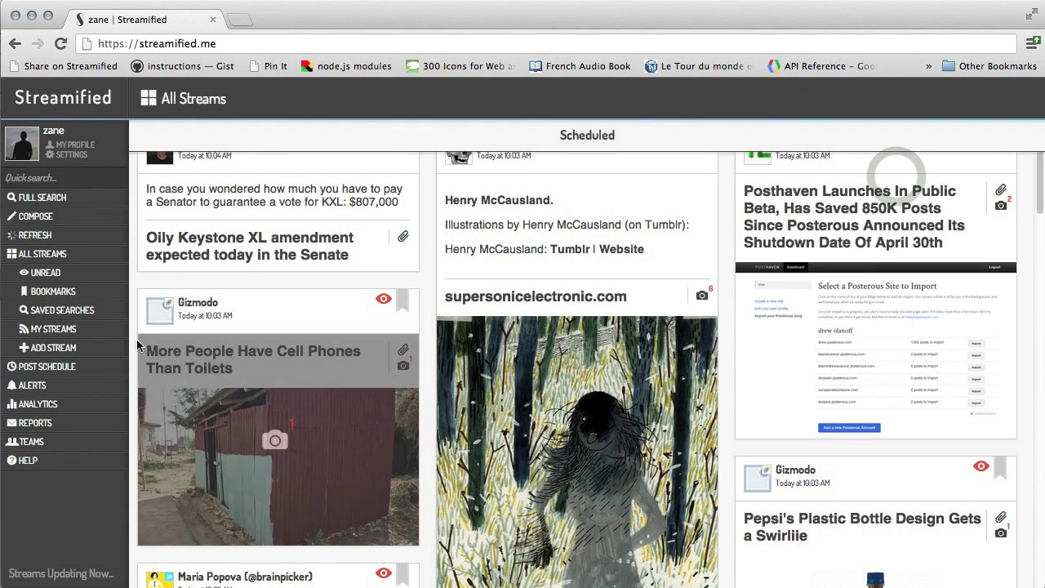
# Step: Review the upcoming posts in the Post Schedule, including the new "Hello!" post, and return to All Streams
pyautogui.click(98, 365)
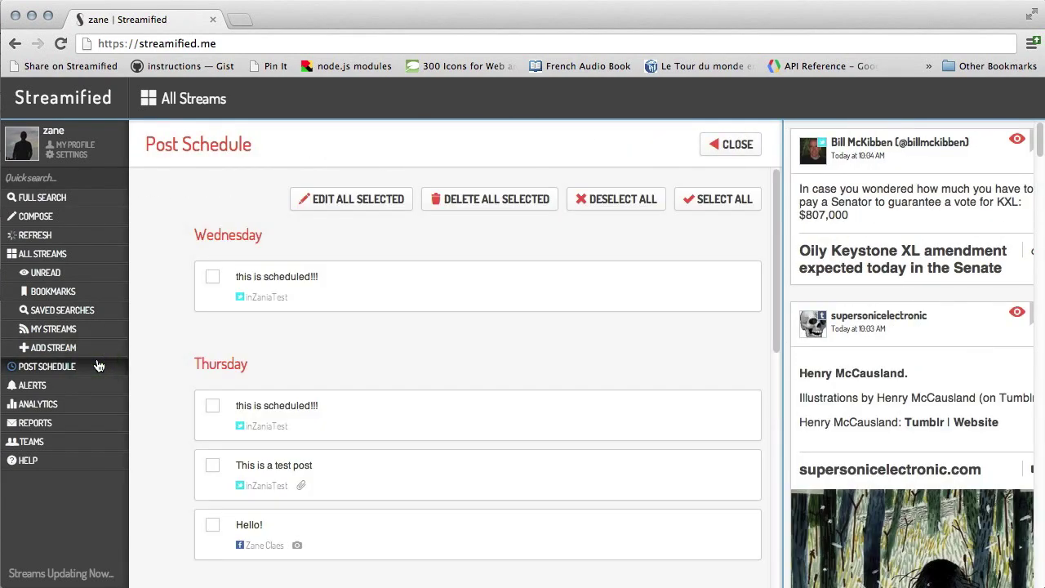
pyautogui.scroll(-8, 281, 336)
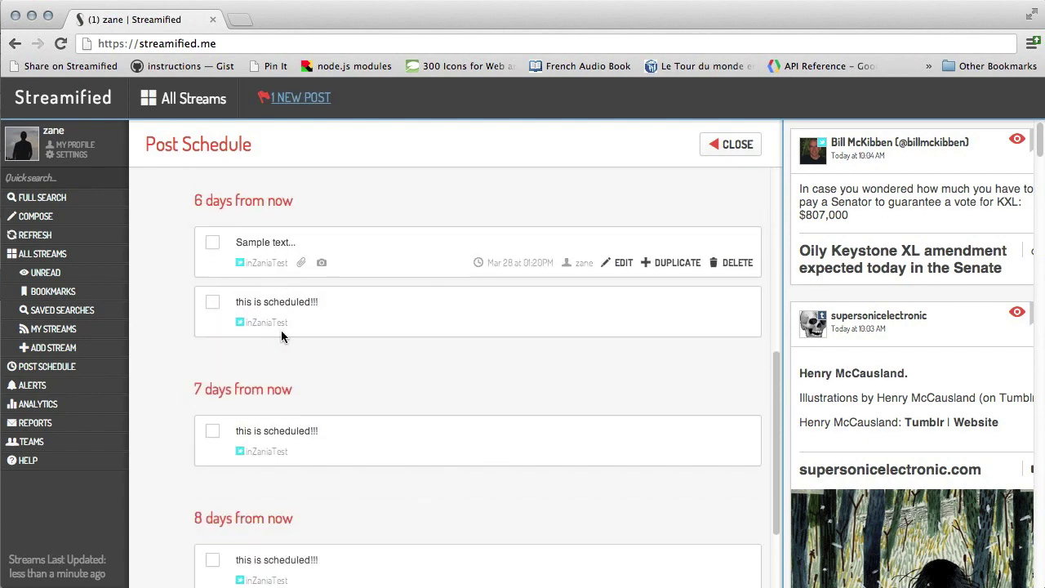
pyautogui.scroll(7, 282, 334)
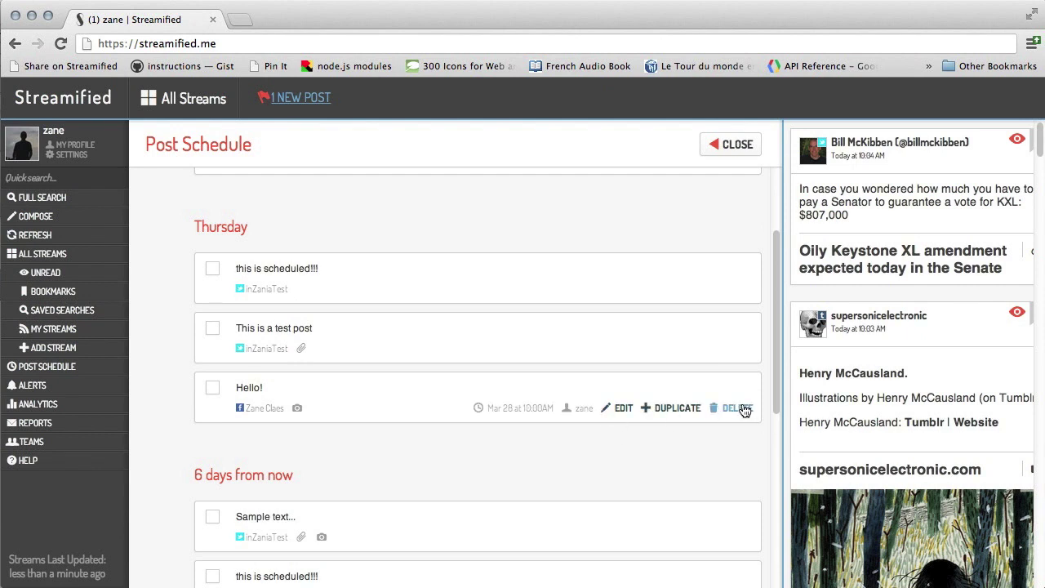
pyautogui.scroll(5, 744, 410)
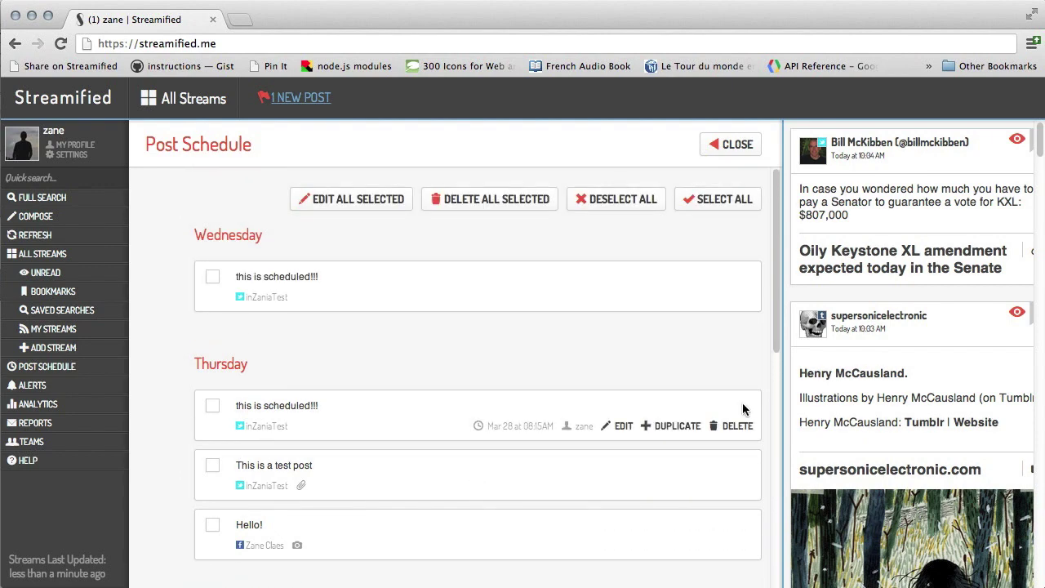
pyautogui.click(166, 248)
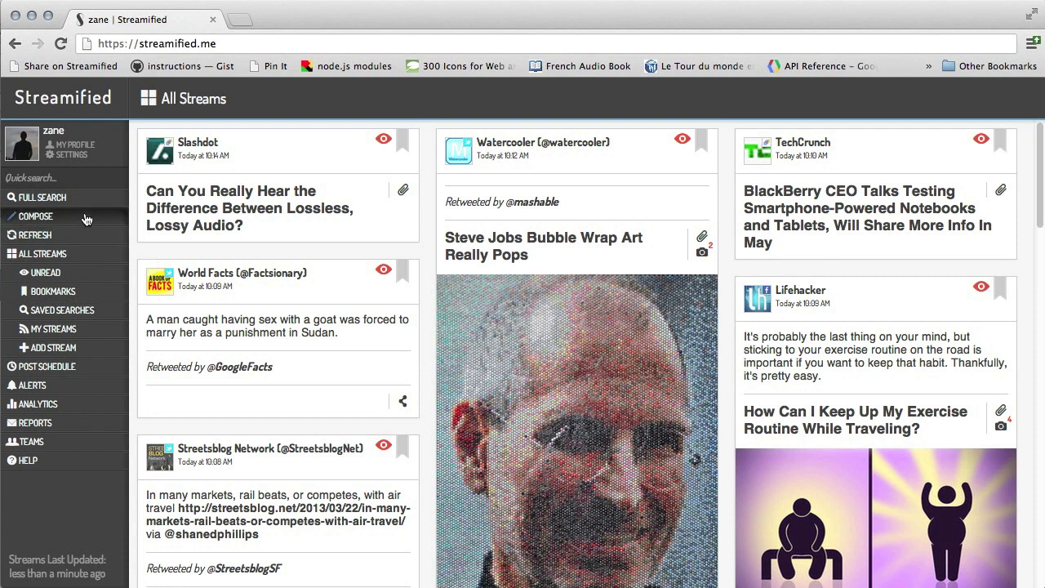
# Step: Run a quick search of the streams for the exact phrase "Climate Change" and look through the matching posts
pyautogui.click(73, 174)
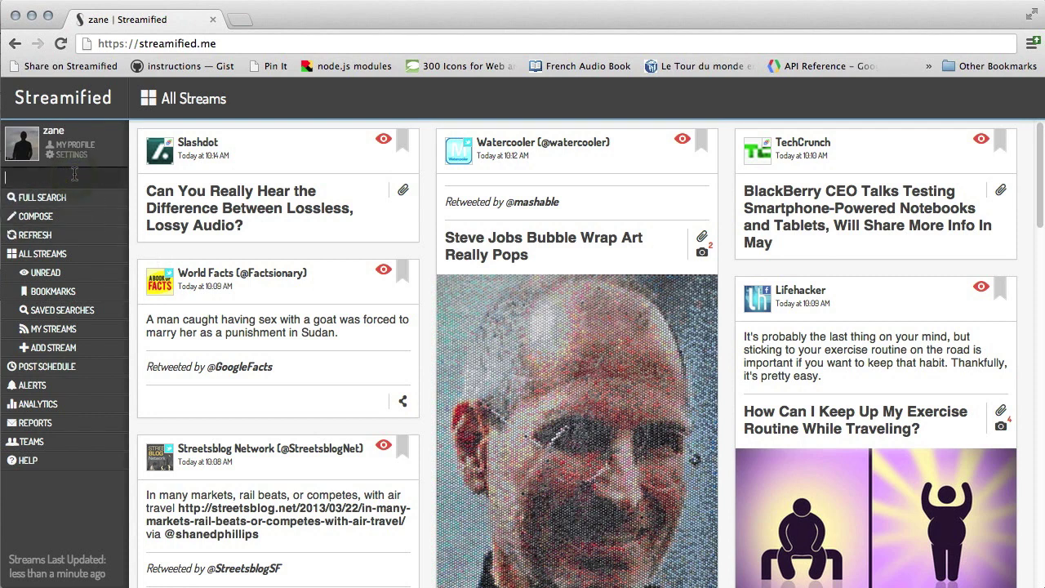
pyautogui.press('super+k')
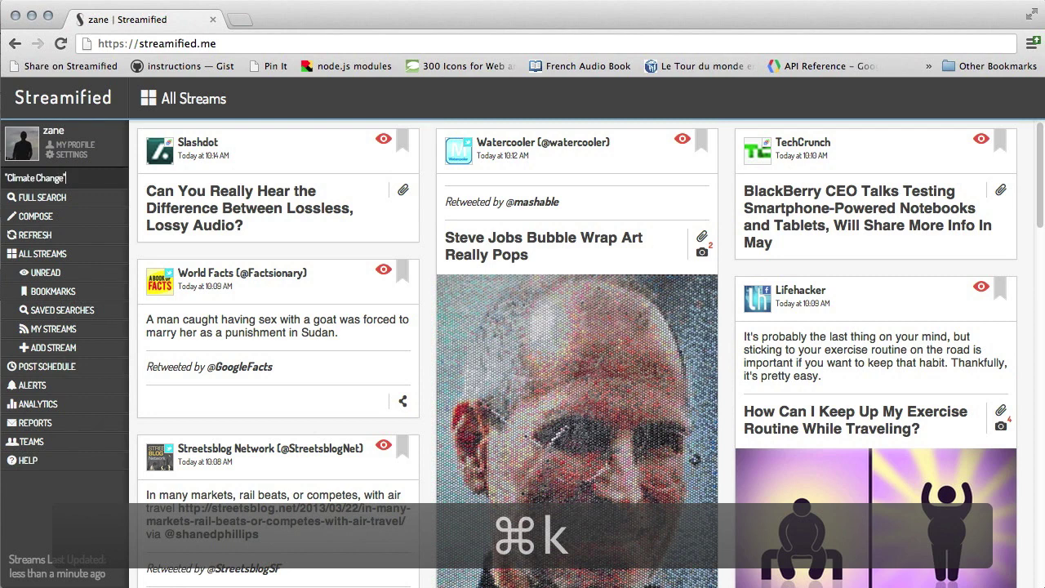
pyautogui.press('Return')
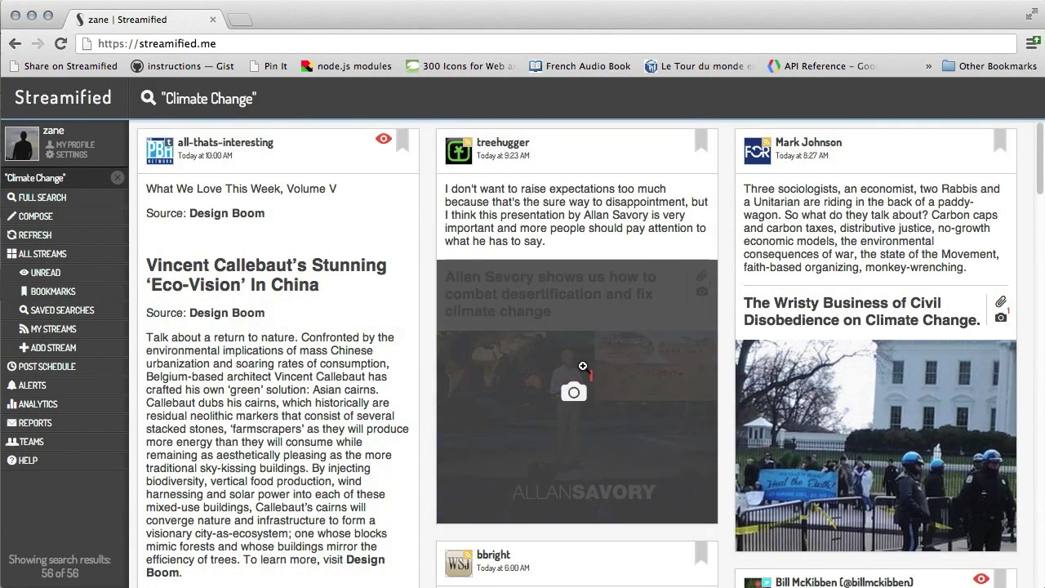
pyautogui.scroll(-5, 728, 243)
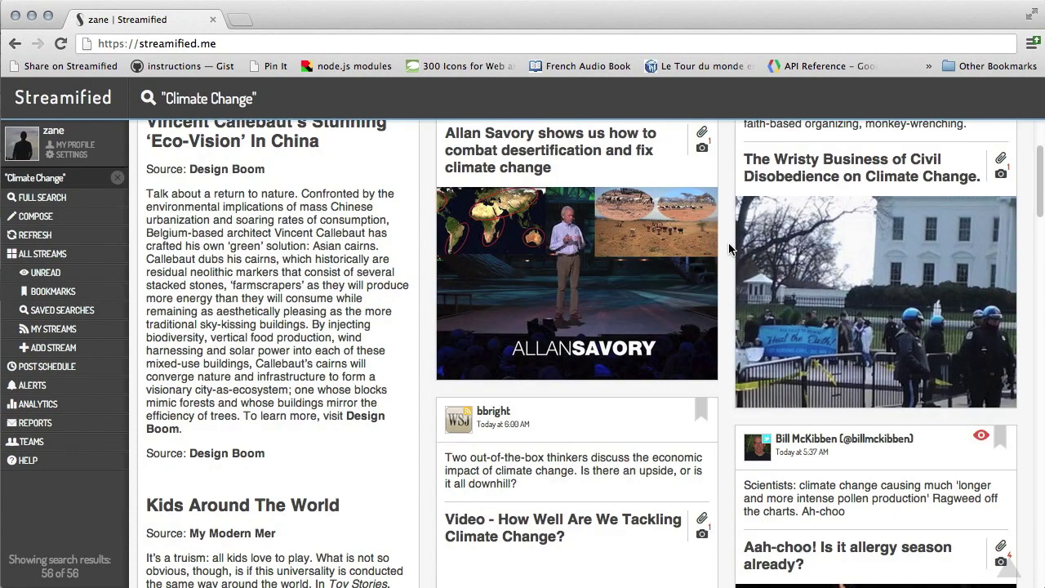
pyautogui.scroll(-4, 728, 242)
pyautogui.scroll(3, 767, 388)
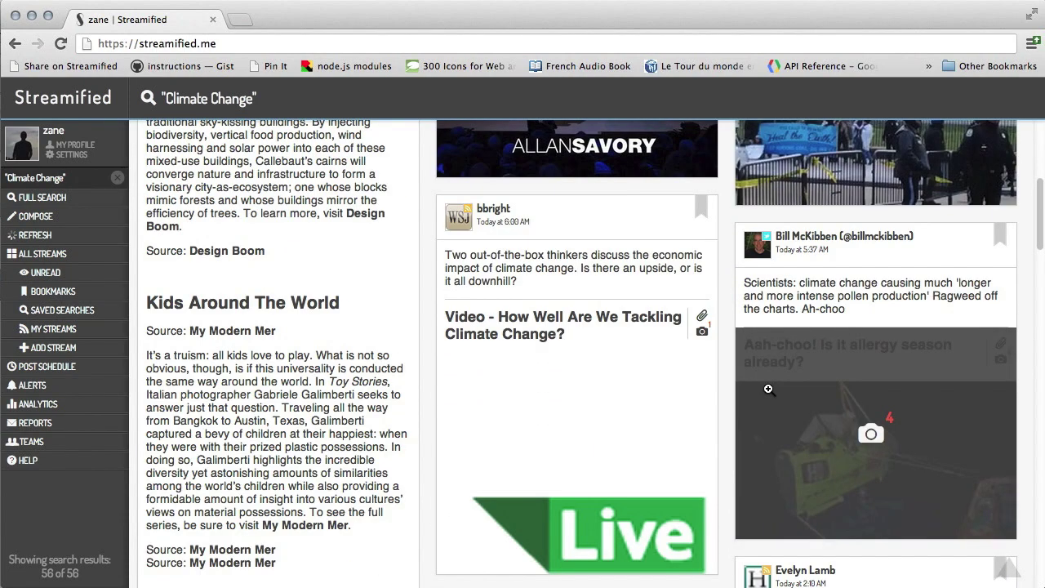
pyautogui.scroll(6, 767, 389)
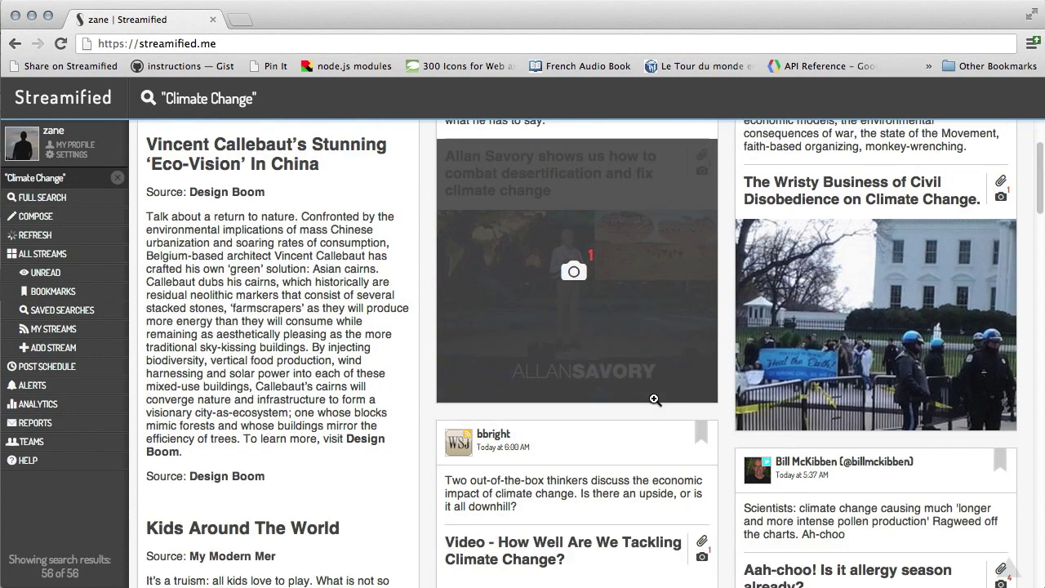
# Step: Finish browsing the "Climate Change" results and review the full search form's advanced fields, filters and social filters
pyautogui.scroll(-8, 654, 400)
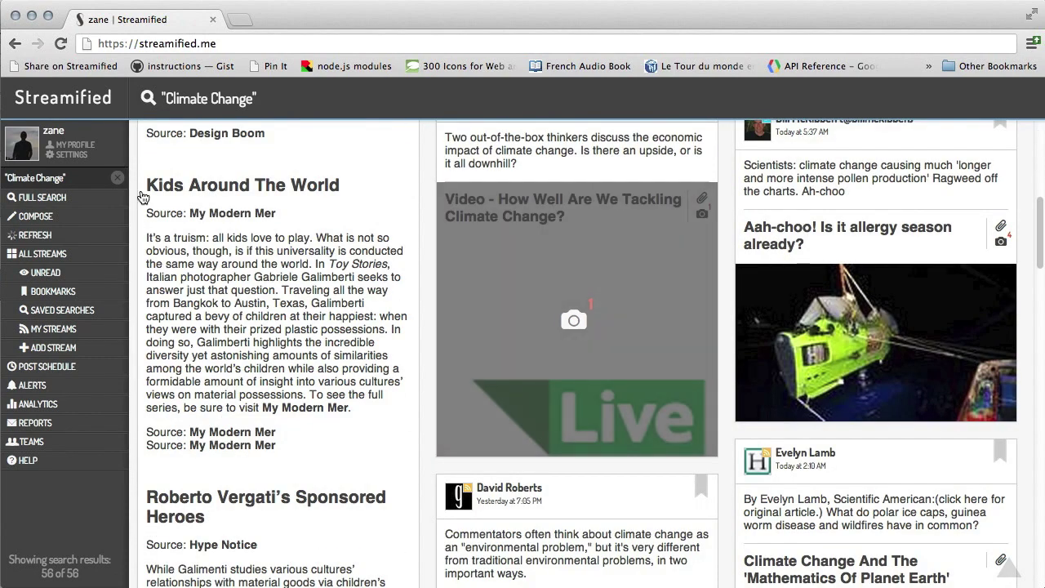
pyautogui.click(27, 201)
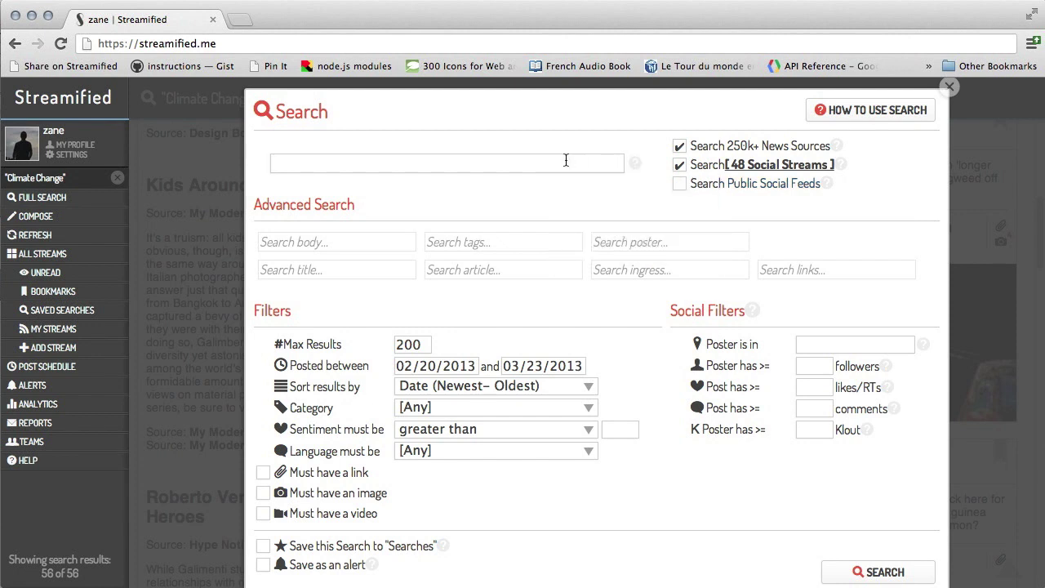
pyautogui.click(806, 344)
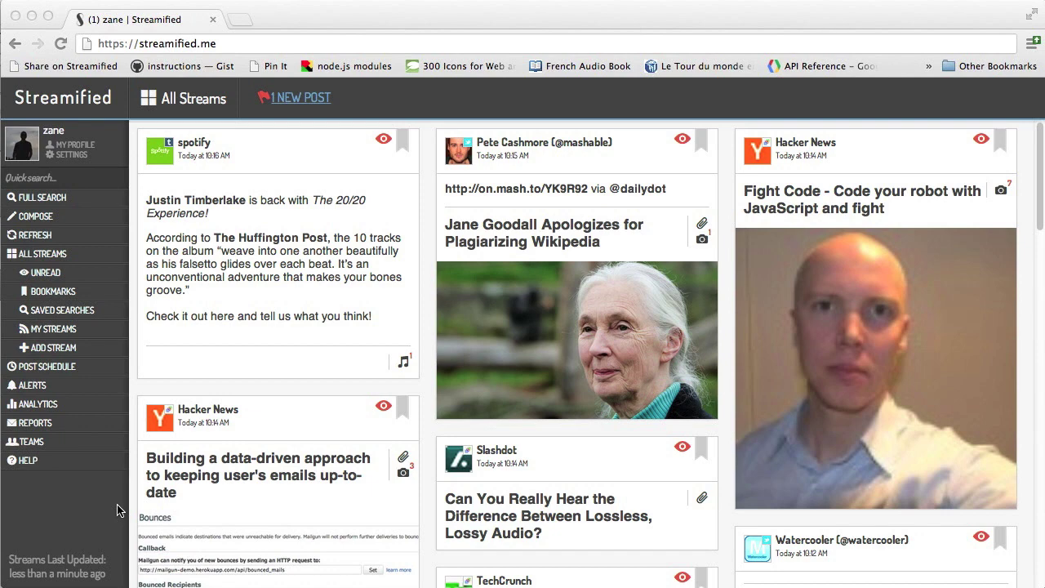
# Step: Show the alerts and browse the recent mentions of Streamified
pyautogui.click(32, 385)
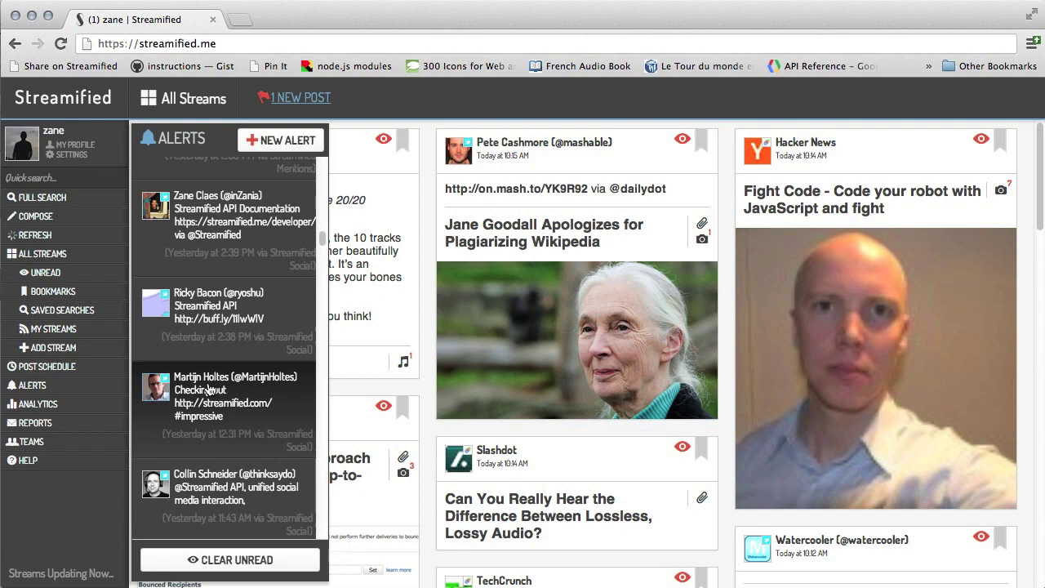
pyautogui.scroll(-1, 210, 390)
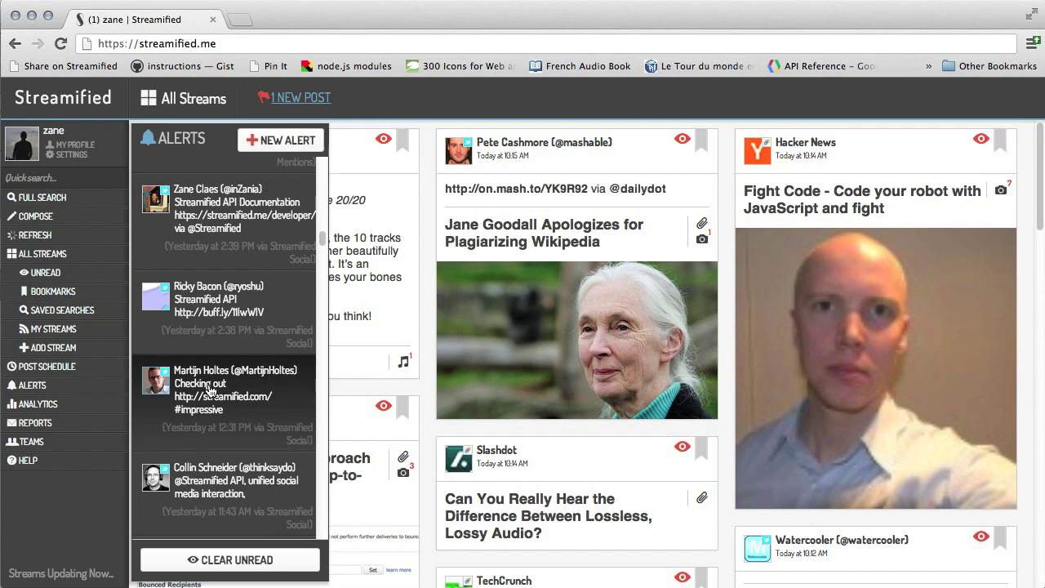
pyautogui.scroll(-3, 210, 390)
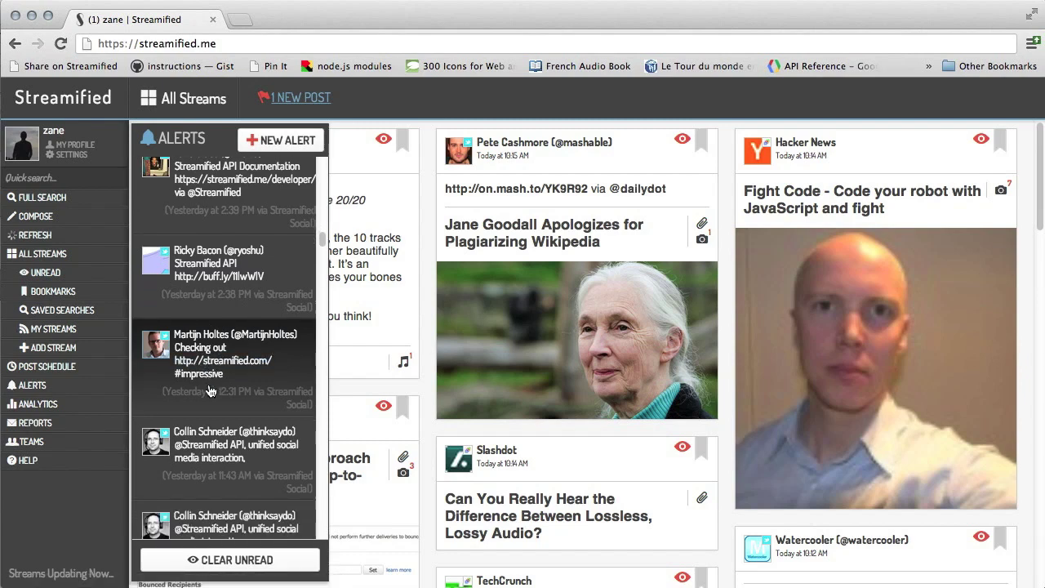
# Step: Open the alert post tagged #impressive and review its content, sentiment, Klout score, tags and reply box
pyautogui.click(210, 390)
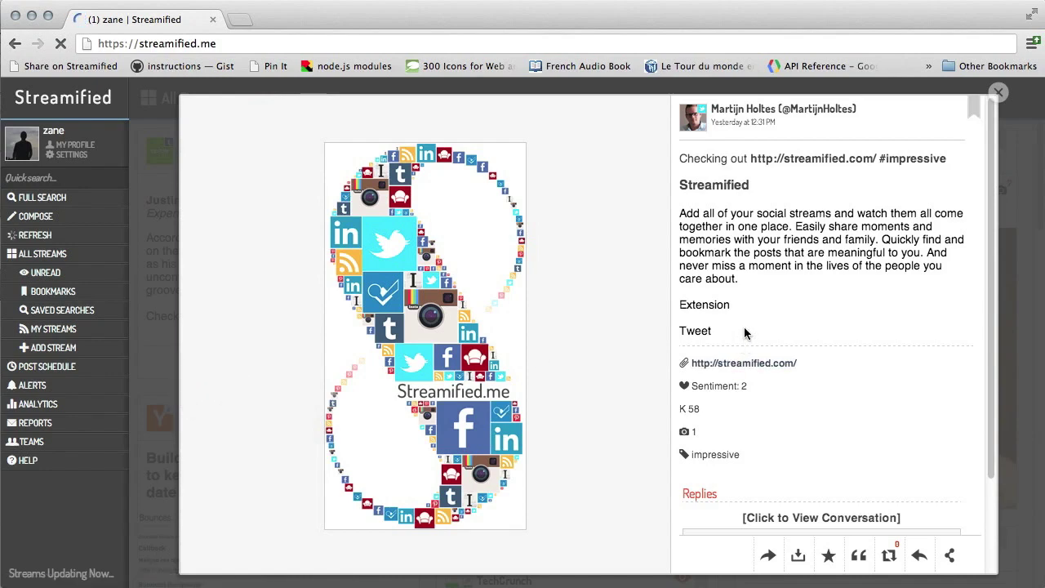
pyautogui.scroll(-1, 744, 331)
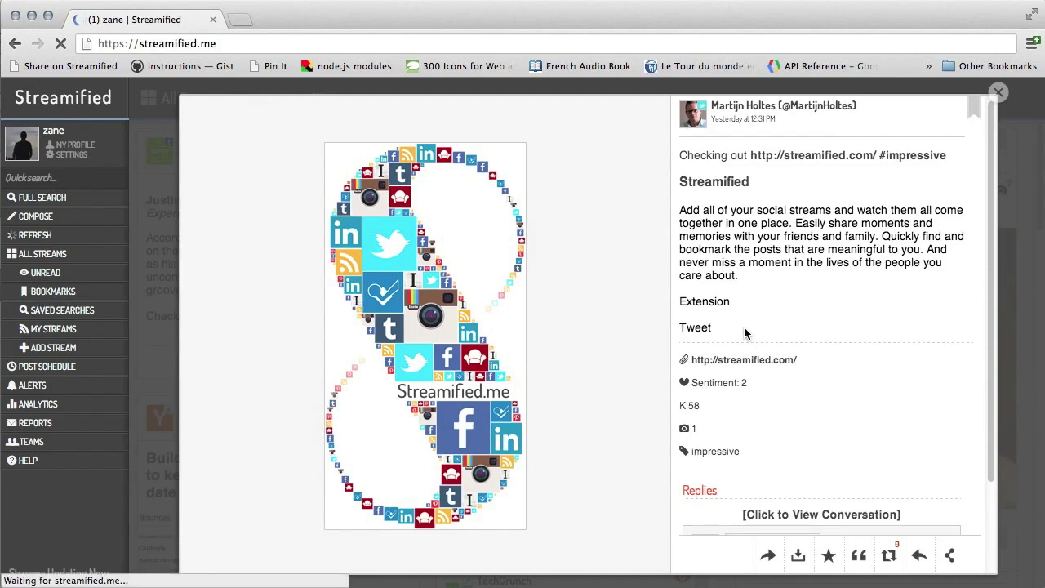
pyautogui.scroll(1, 744, 331)
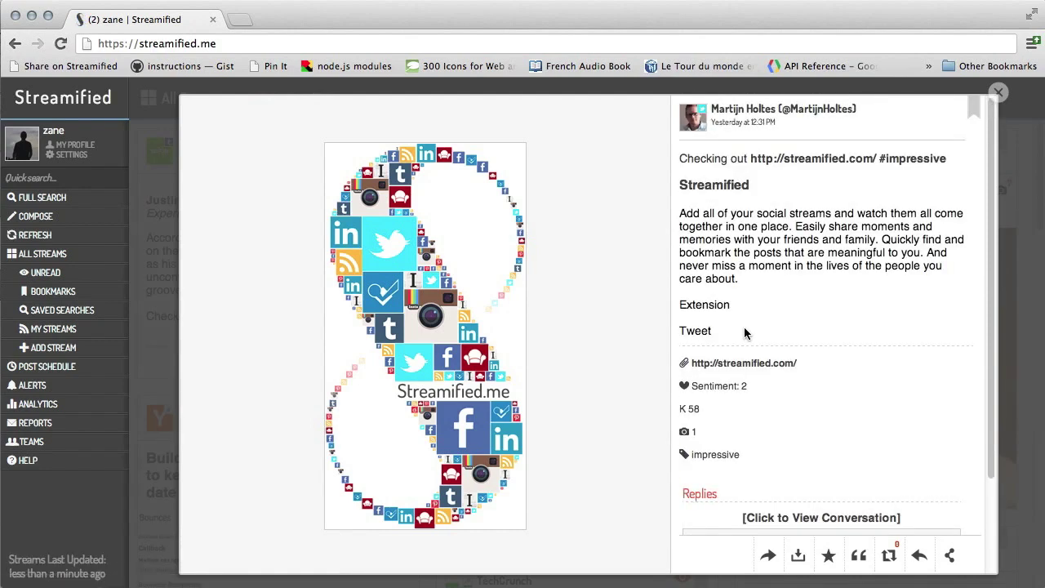
pyautogui.scroll(-2, 745, 332)
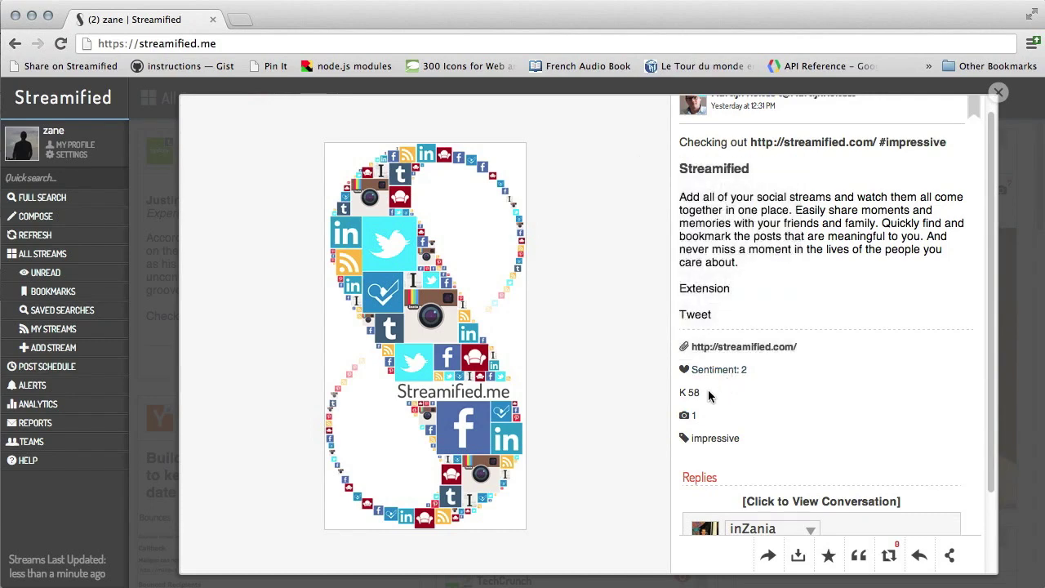
pyautogui.scroll(-5, 699, 395)
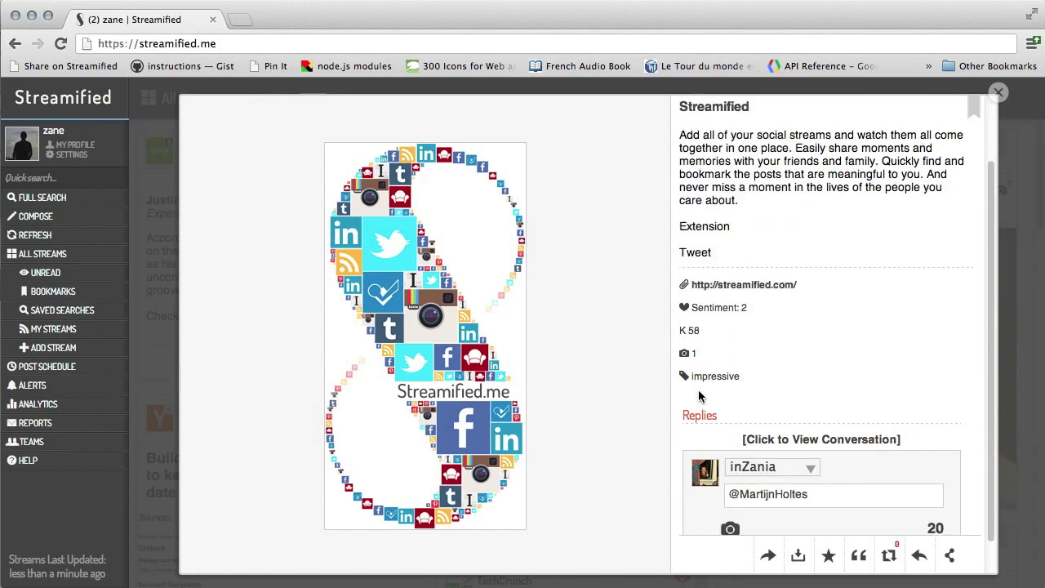
pyautogui.click(884, 482)
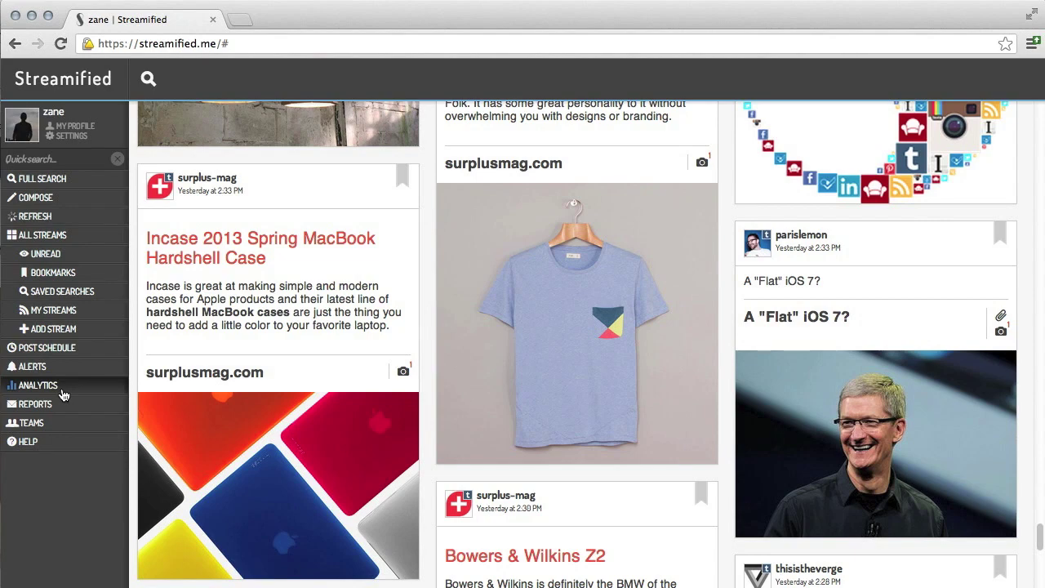
# Step: Open the stream analytics, inspect points on the sentiment line chart, and view the second-highest peak's post before returning to the chart
pyautogui.click(63, 394)
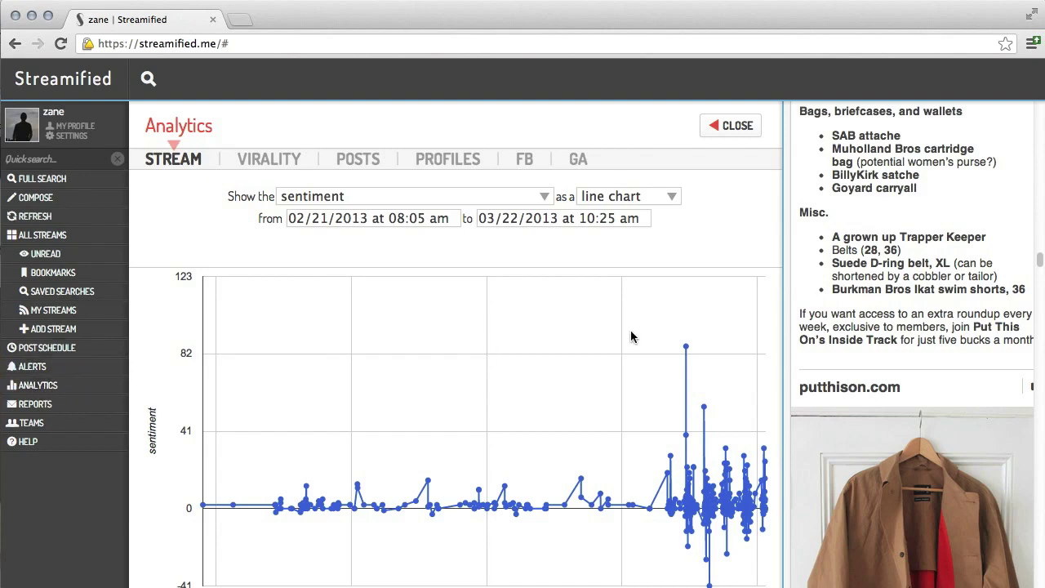
pyautogui.moveTo(686, 346)
pyautogui.moveTo(724, 558)
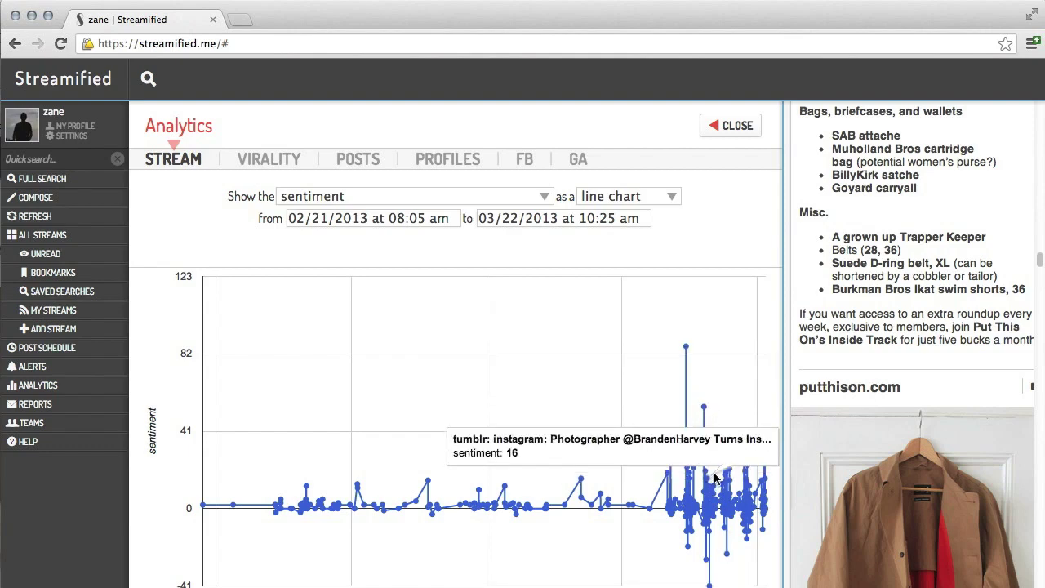
pyautogui.click(704, 408)
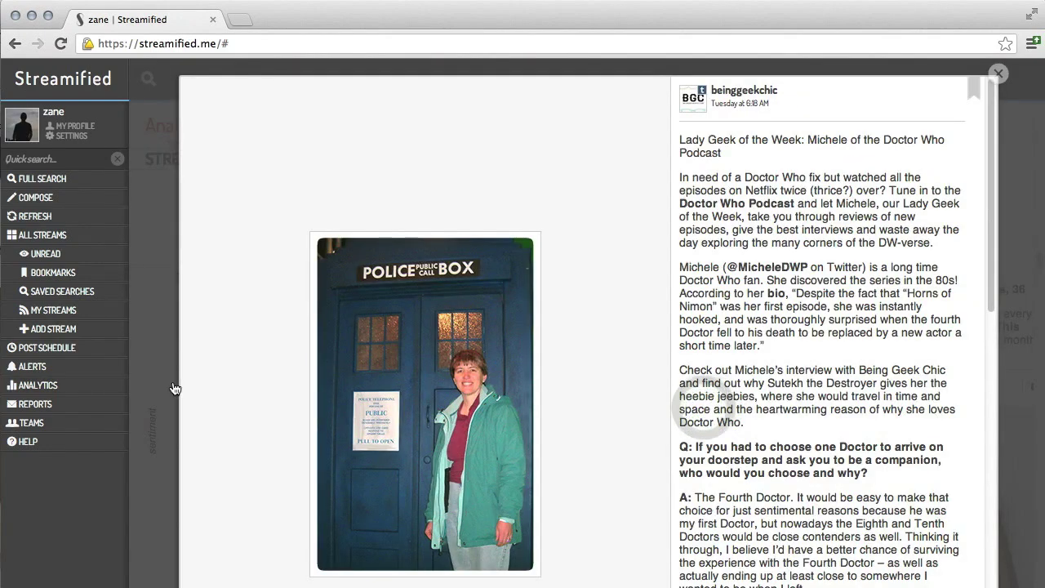
pyautogui.click(168, 388)
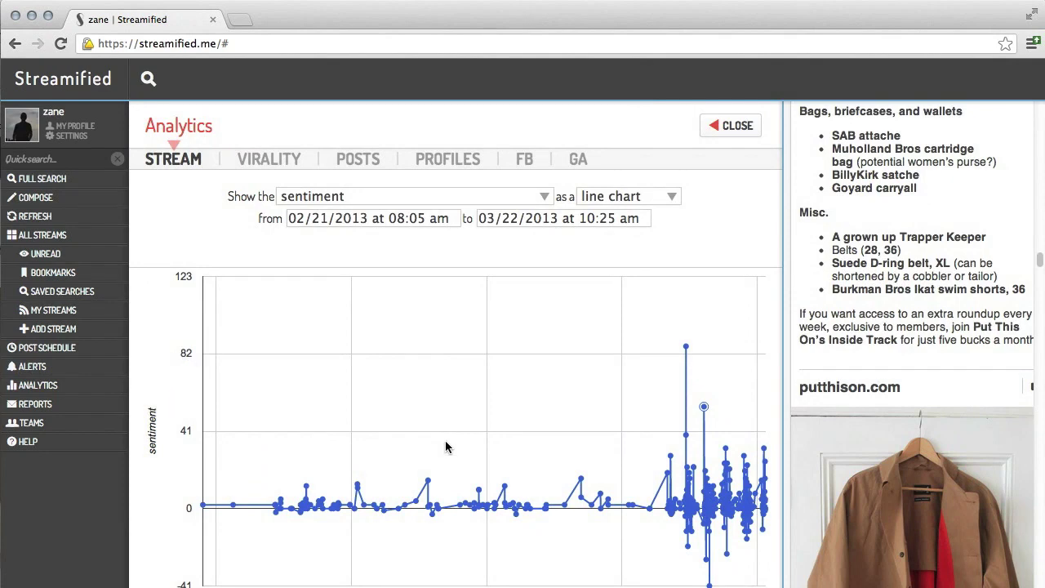
# Step: Show post locations on a map, inspect the posts at the small bubble northeast of the large US West Coast one, and return to the world view
pyautogui.click(381, 202)
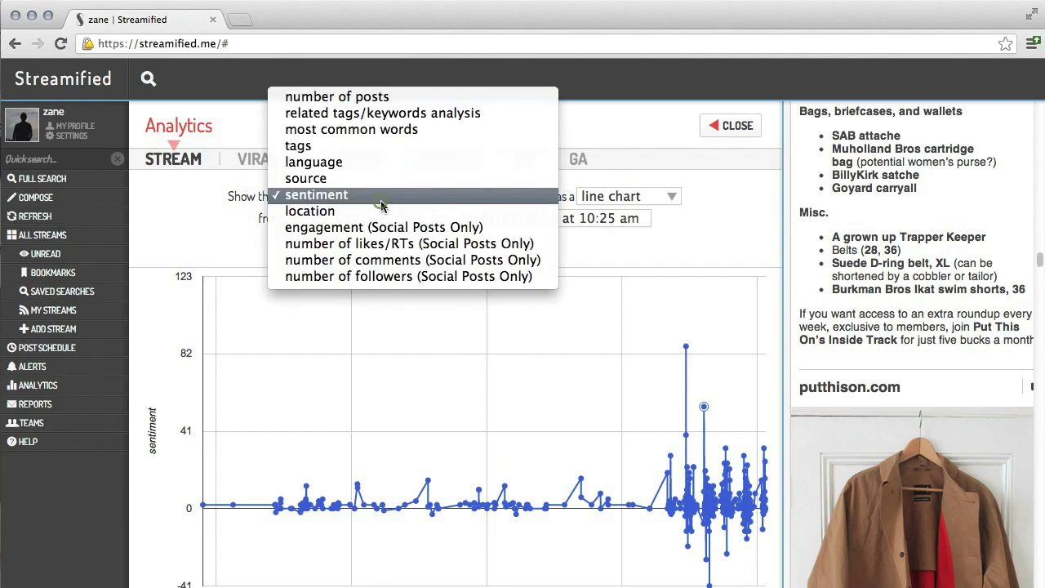
pyautogui.click(381, 210)
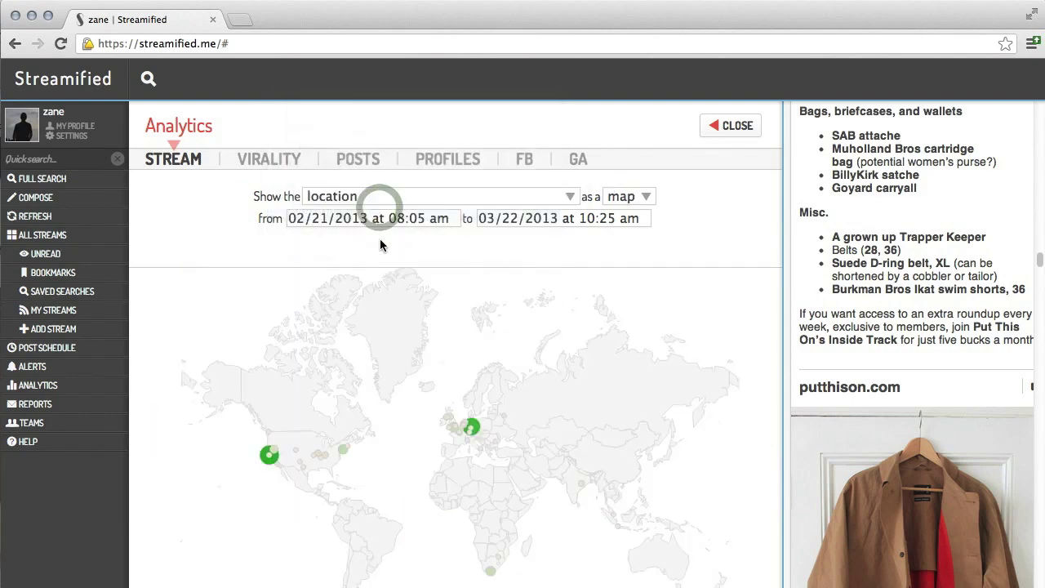
pyautogui.click(289, 440)
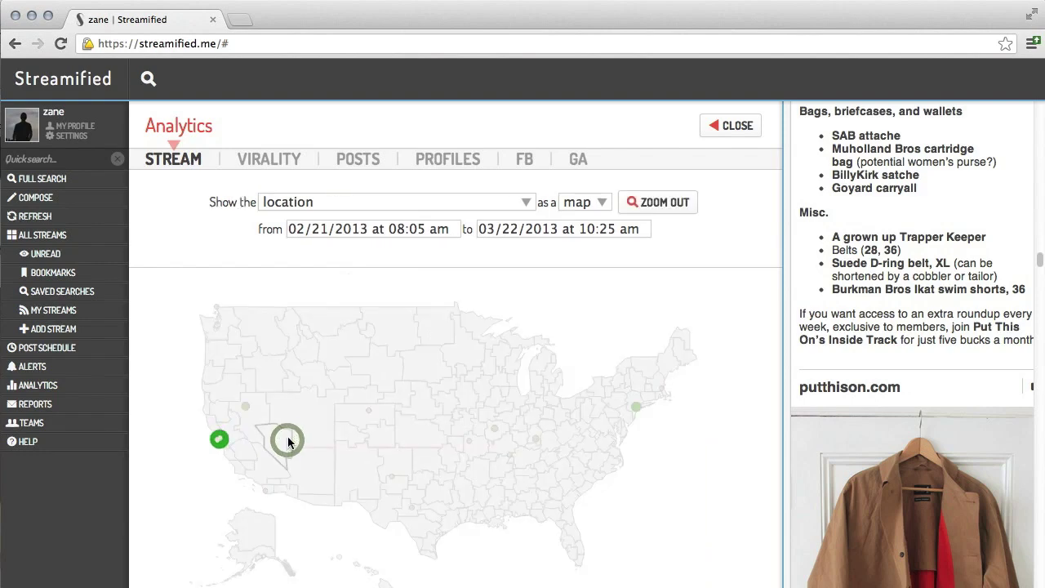
pyautogui.click(240, 408)
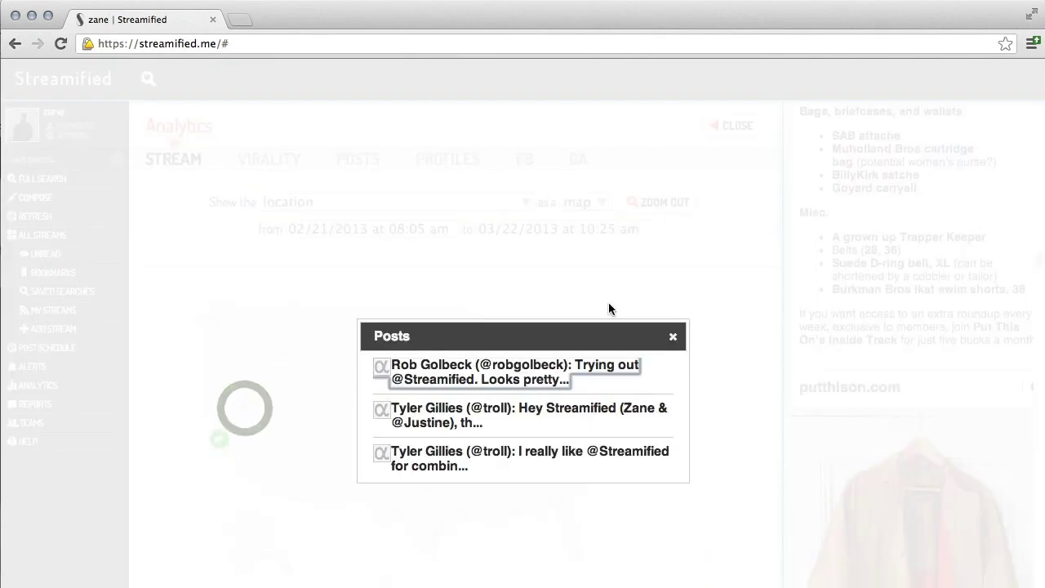
pyautogui.click(671, 338)
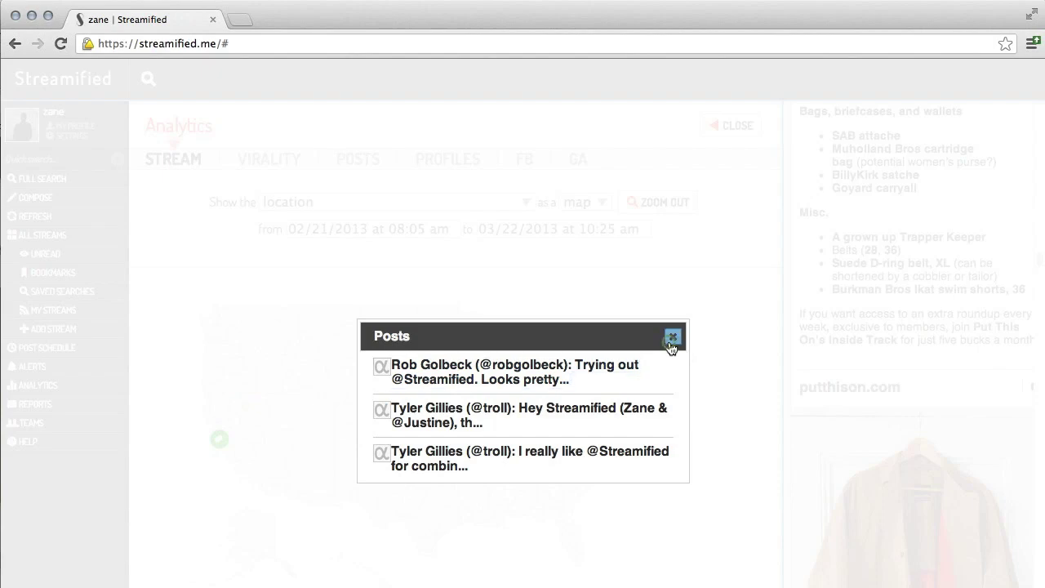
pyautogui.click(671, 338)
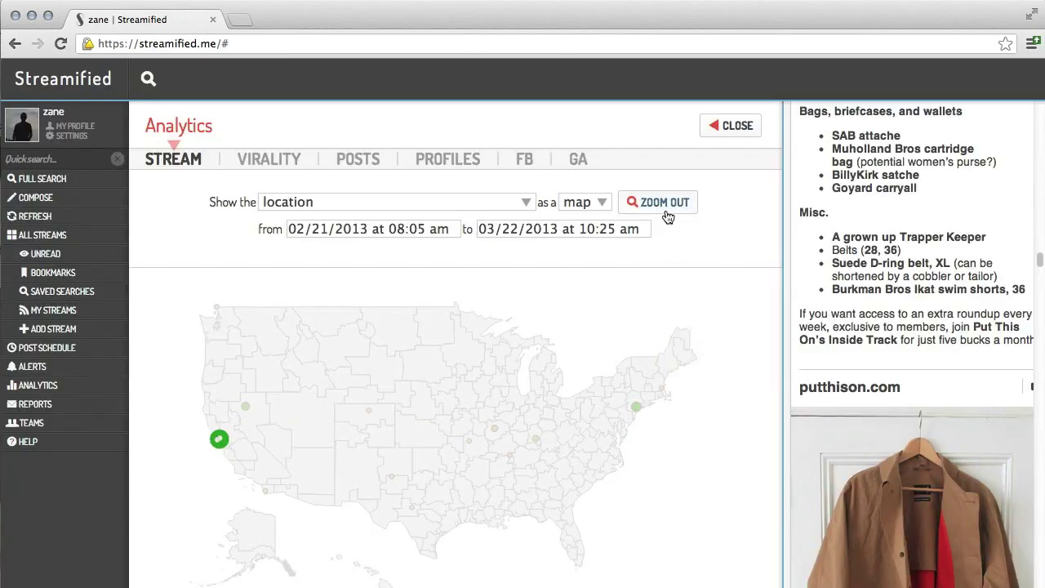
pyautogui.click(665, 205)
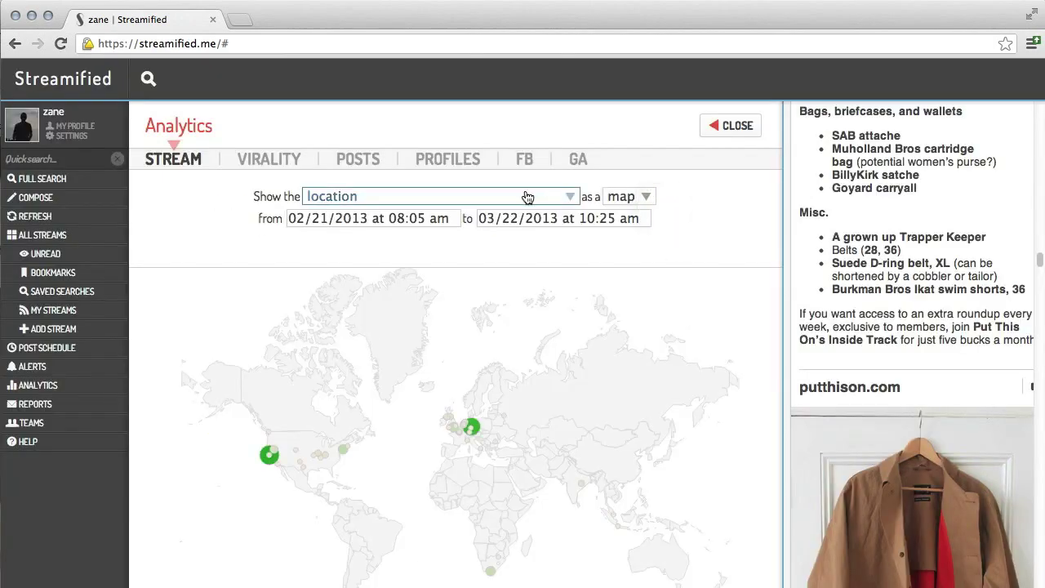
# Step: Chart the number of likes/RTs and the engagement of social posts, inspecting individual data points on each chart
pyautogui.click(527, 198)
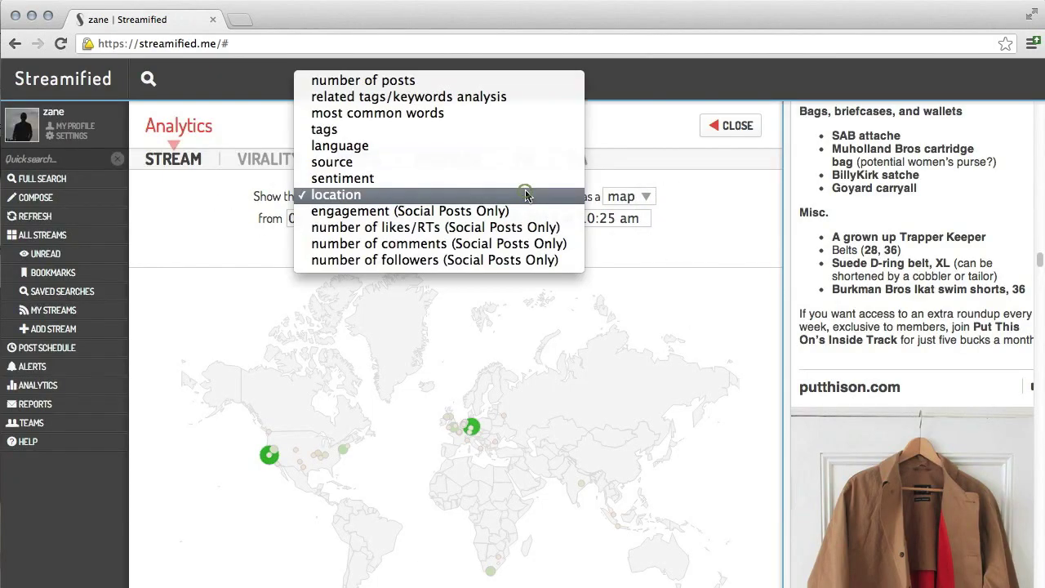
pyautogui.click(513, 230)
pyautogui.moveTo(438, 355)
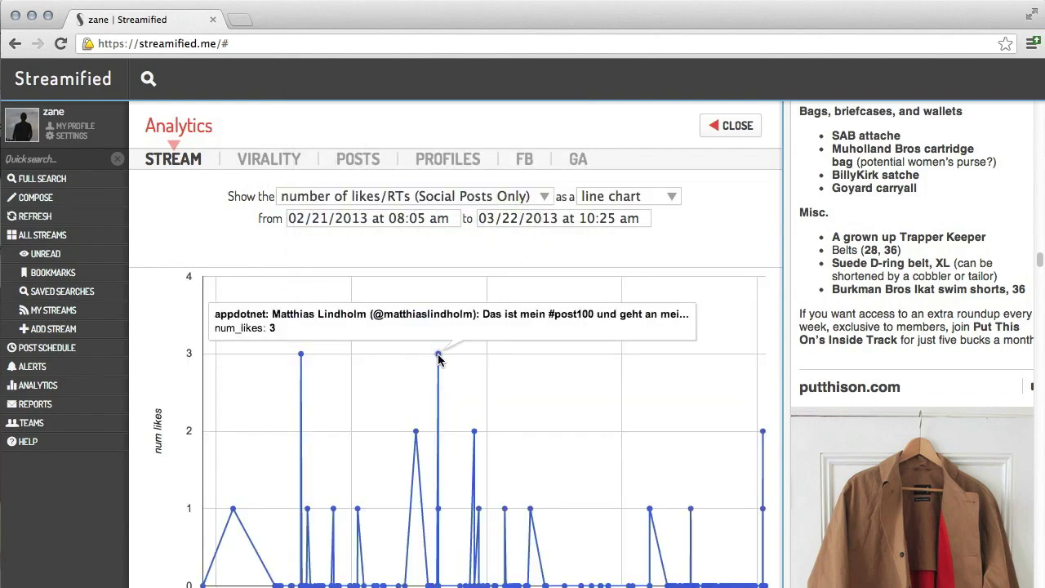
pyautogui.click(376, 197)
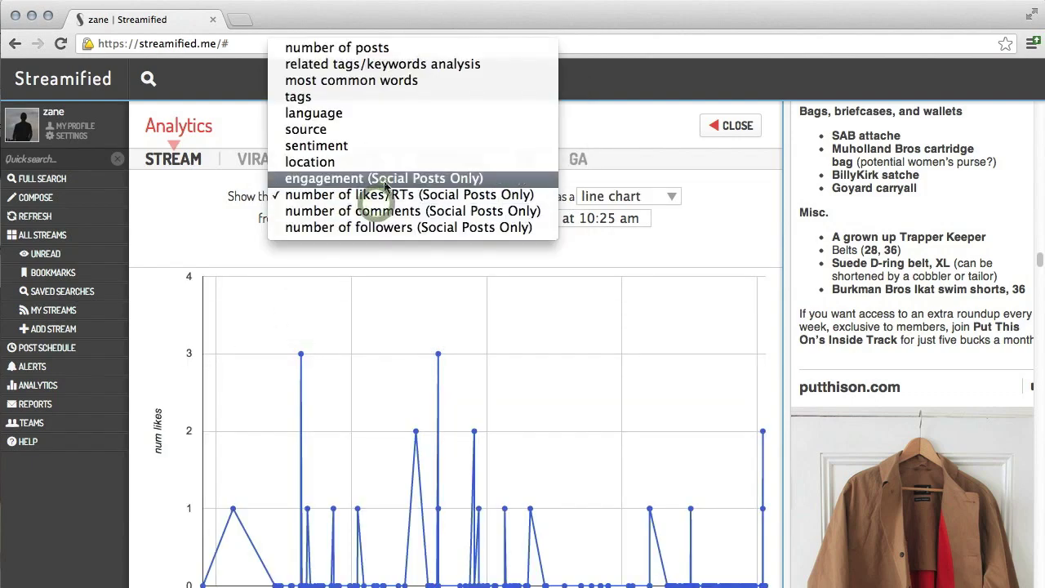
pyautogui.click(375, 175)
pyautogui.moveTo(748, 407)
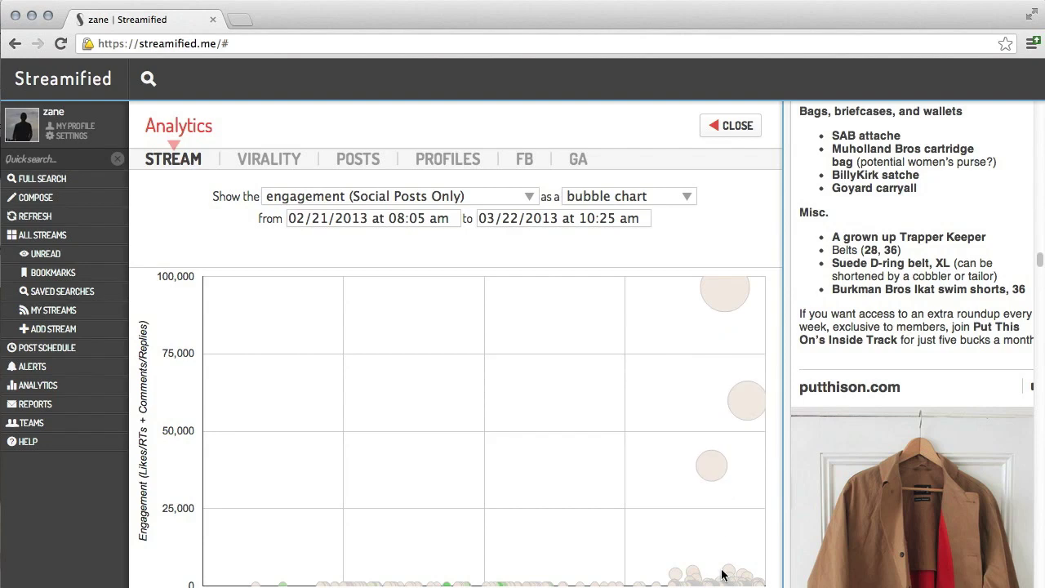
pyautogui.moveTo(725, 575)
# Step: Chart the number of followers for social posts and view the highest peak's post before returning to the chart
pyautogui.click(313, 196)
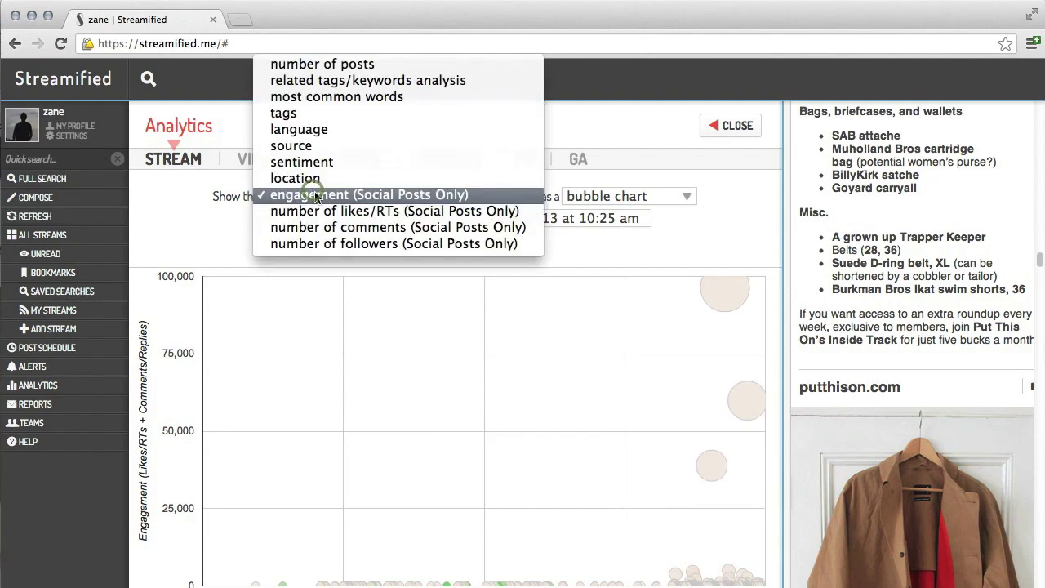
pyautogui.click(321, 241)
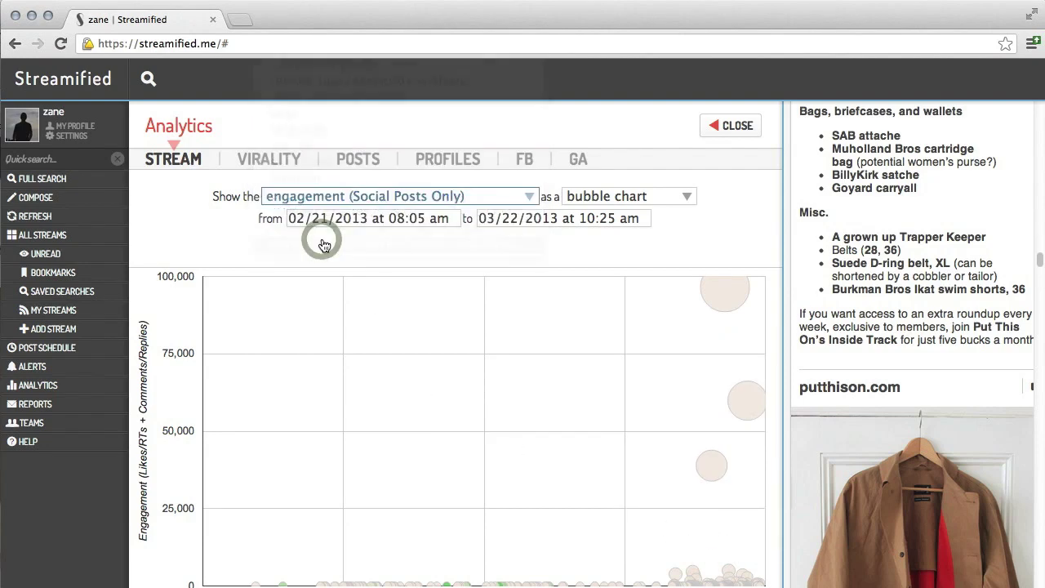
pyautogui.moveTo(481, 331)
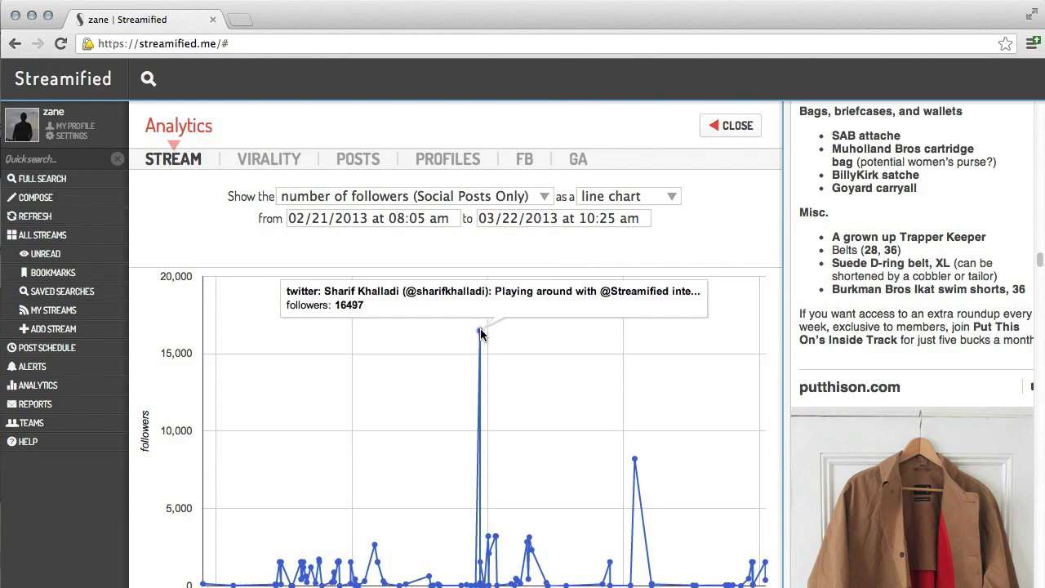
pyautogui.click(481, 332)
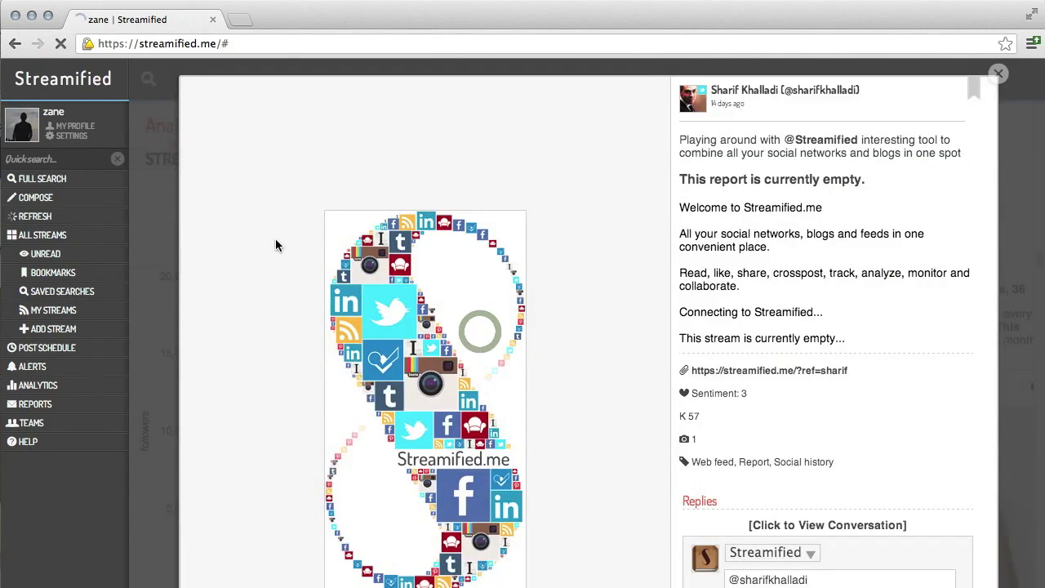
pyautogui.click(157, 218)
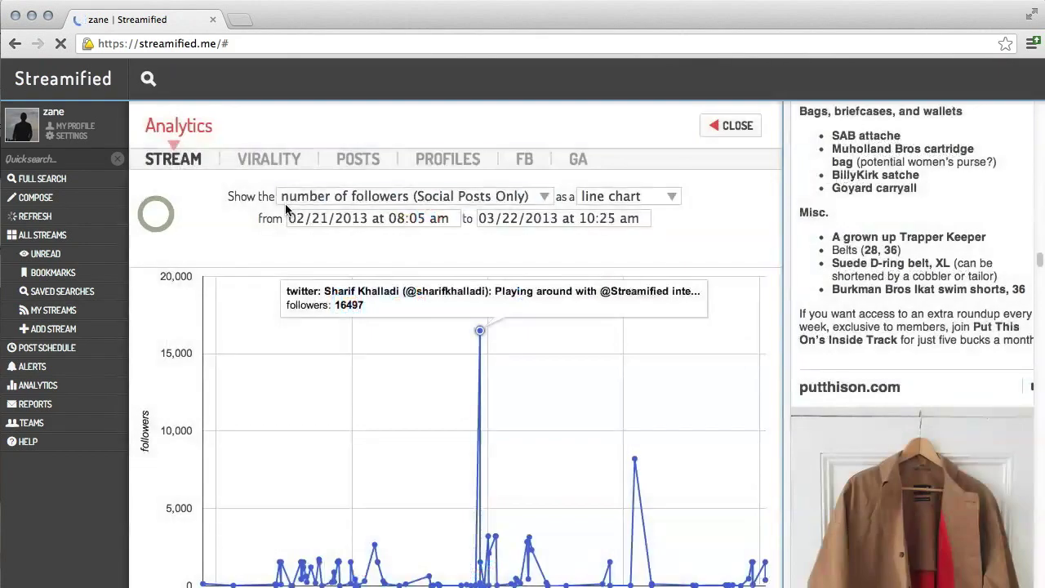
# Step: Show the stream's tags as a word cloud and its languages as a pie chart
pyautogui.click(297, 204)
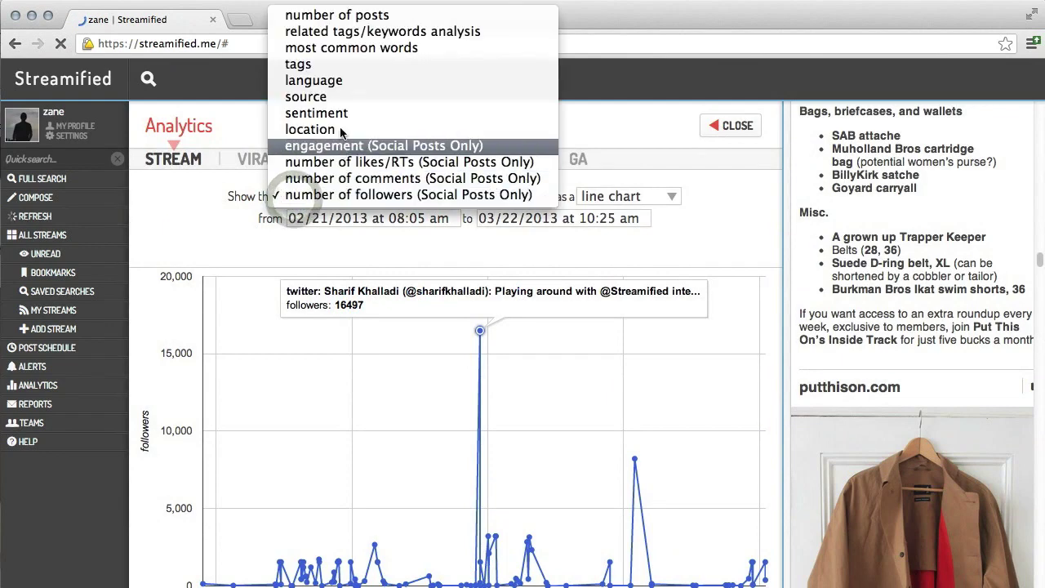
pyautogui.click(343, 68)
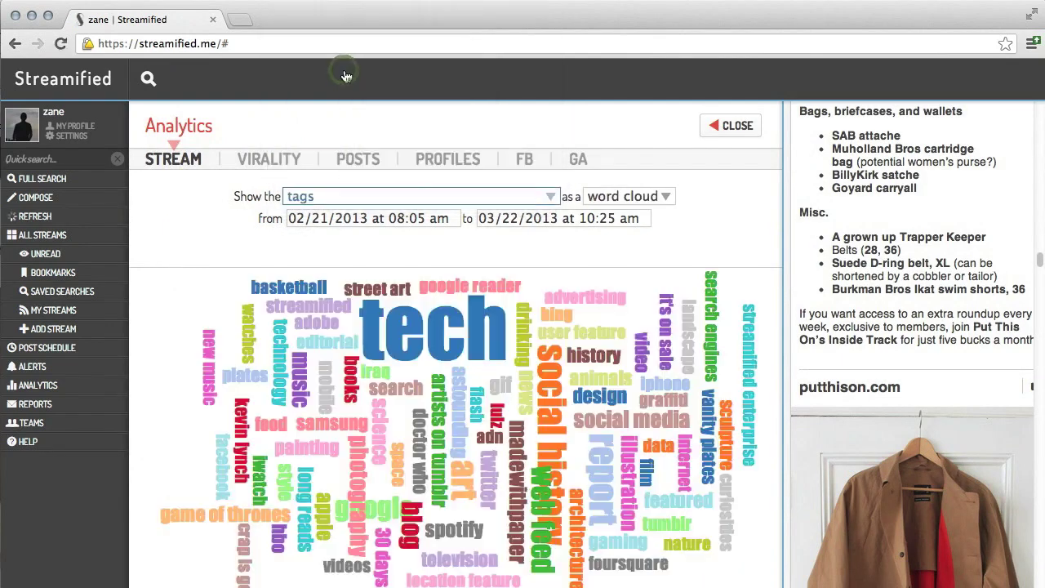
pyautogui.click(359, 198)
pyautogui.click(357, 210)
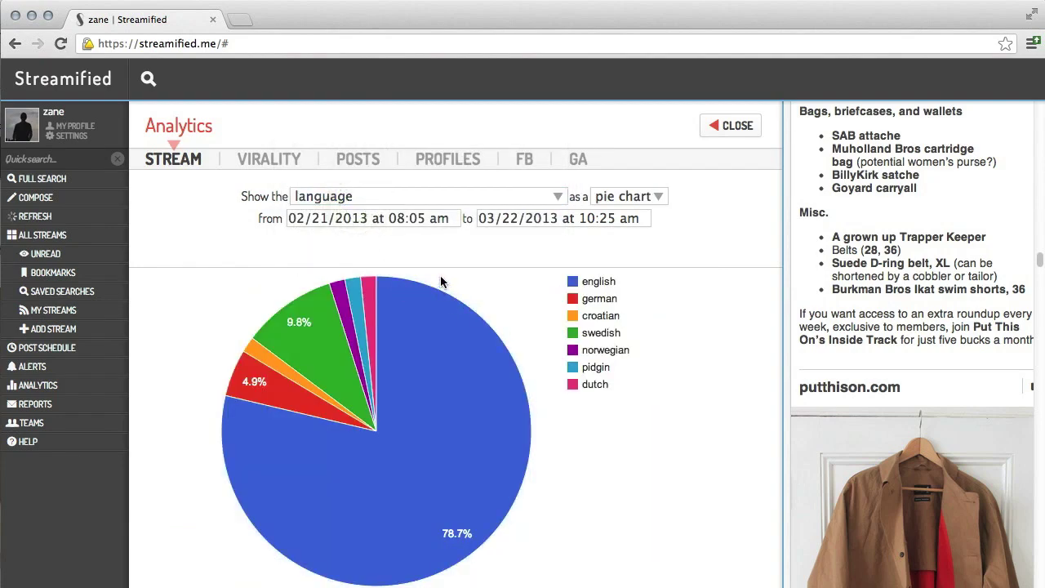
# Step: Show the number of posts as a calendar heatmap and the related tags/keywords analysis based upon art
pyautogui.click(444, 204)
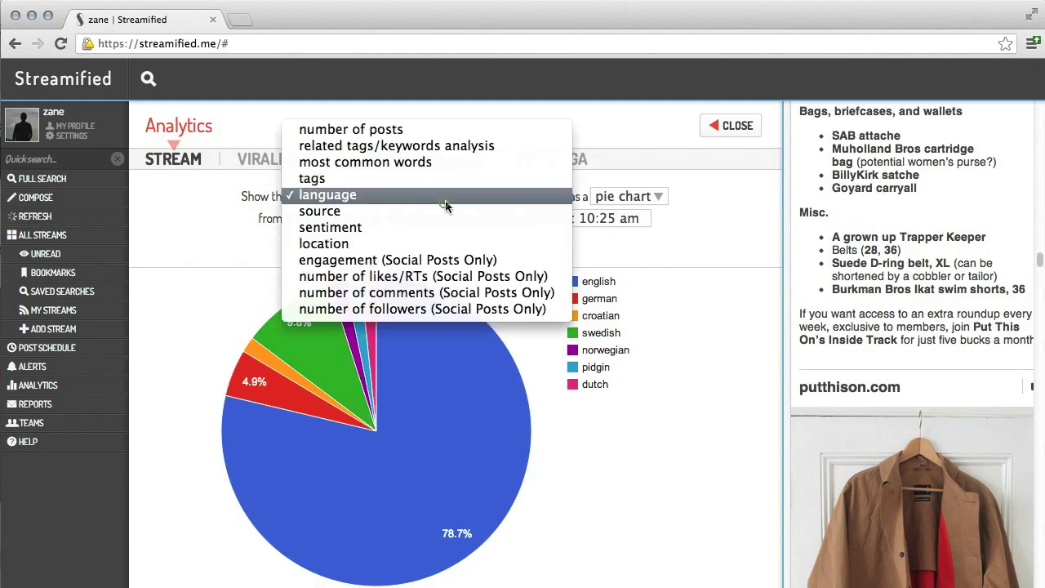
pyautogui.click(438, 129)
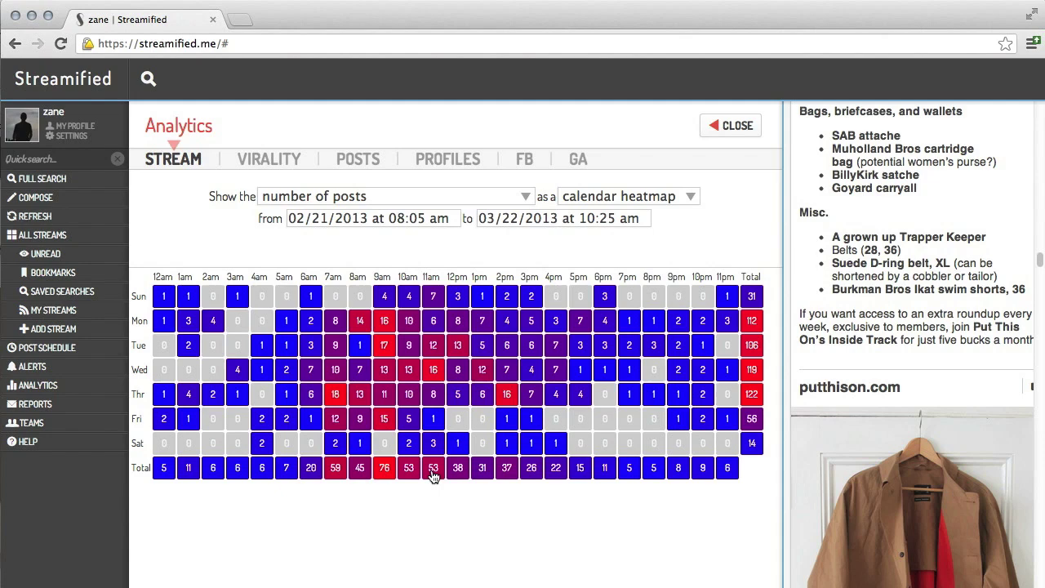
pyautogui.click(364, 191)
pyautogui.click(362, 212)
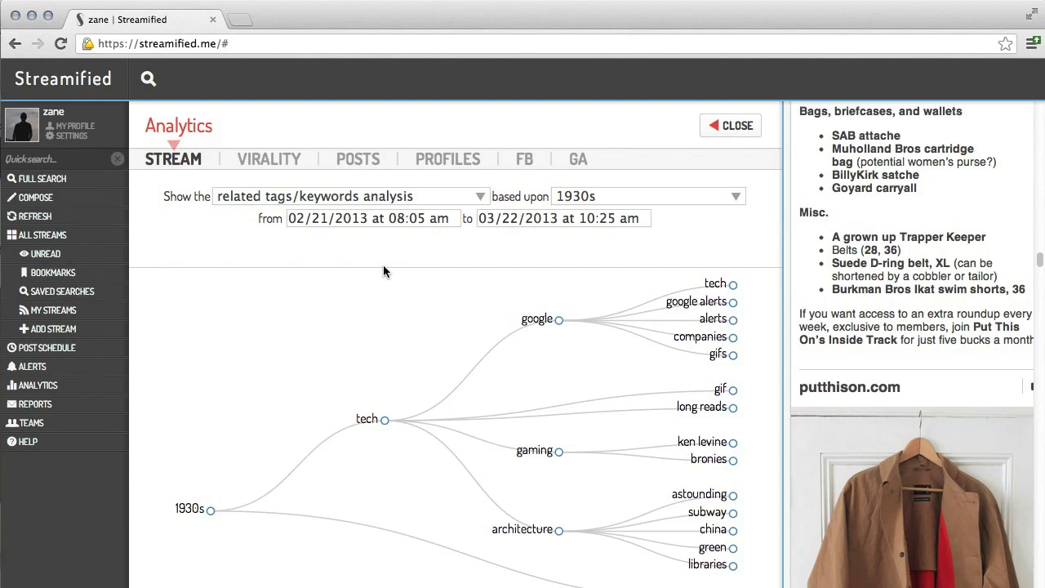
pyautogui.click(664, 196)
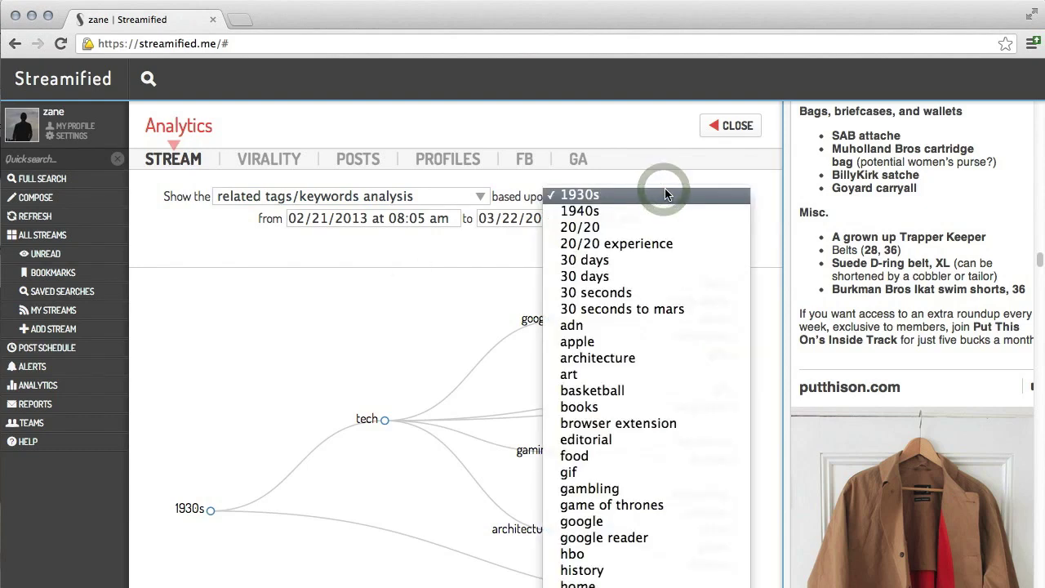
pyautogui.click(680, 375)
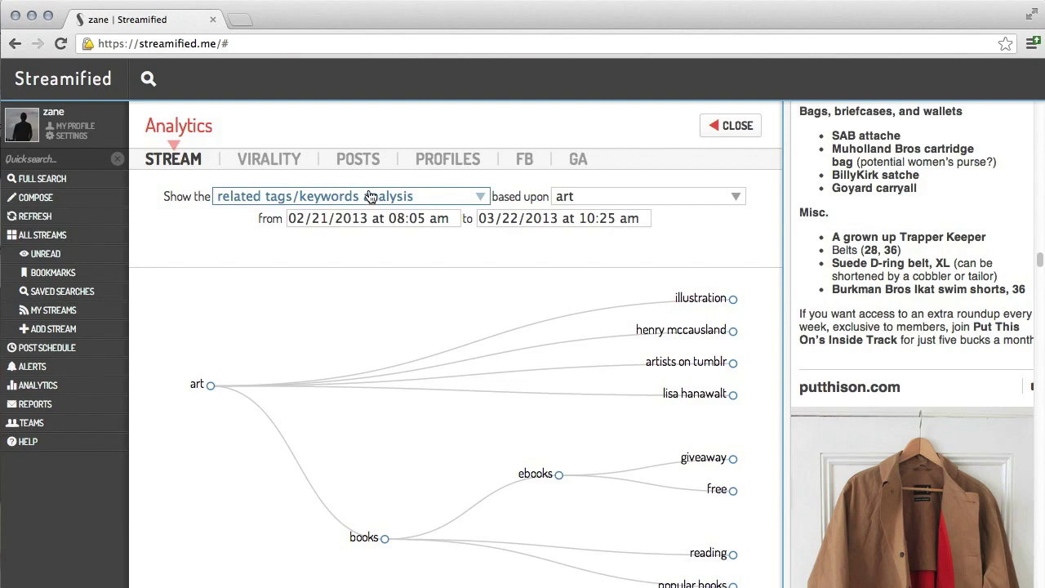
# Step: Open the posts analytics for all accounts, look through the table, and sort it by highest reach
pyautogui.click(365, 162)
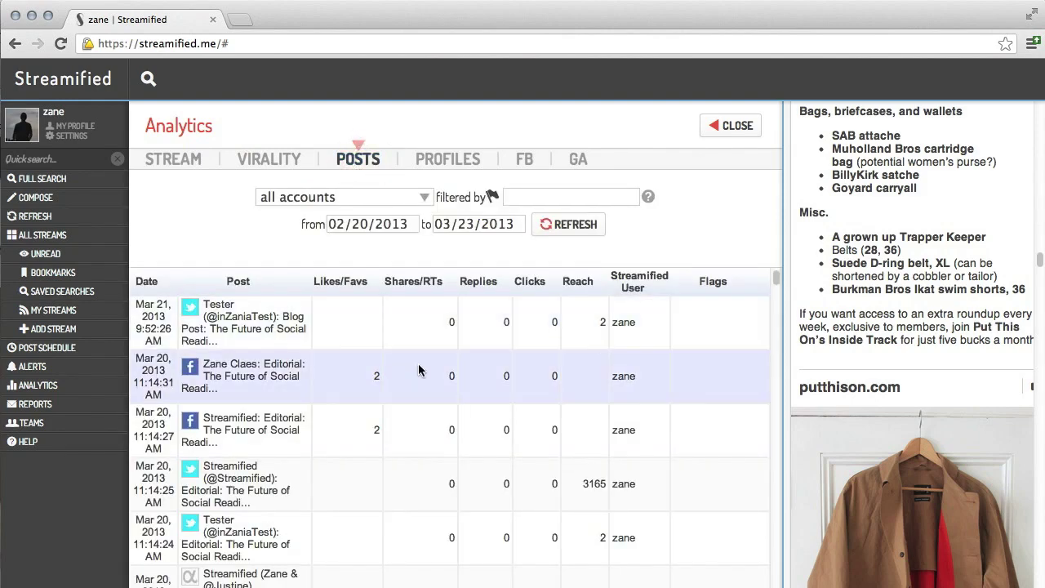
pyautogui.scroll(-10, 418, 373)
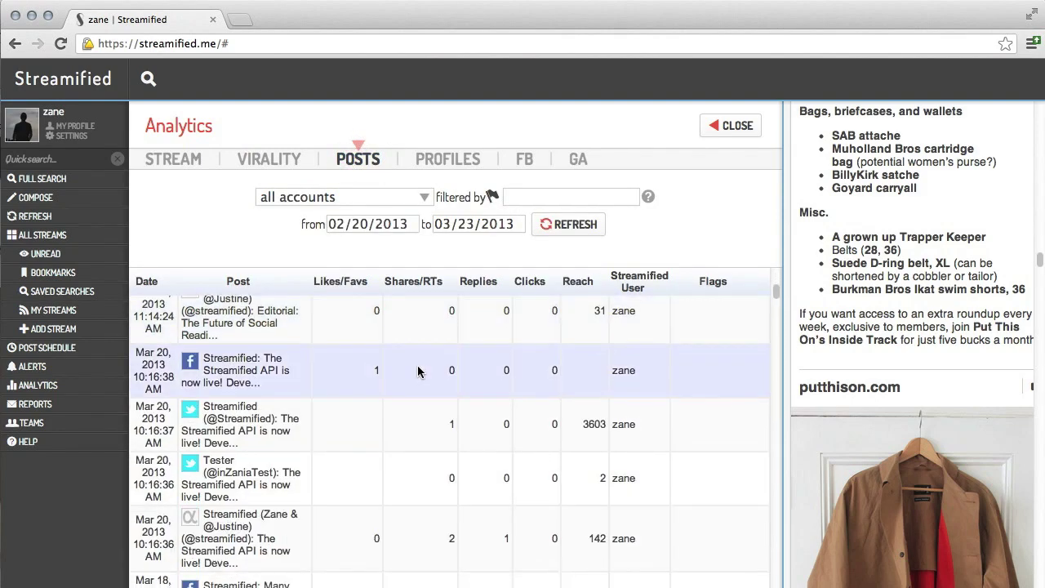
pyautogui.scroll(5, 418, 372)
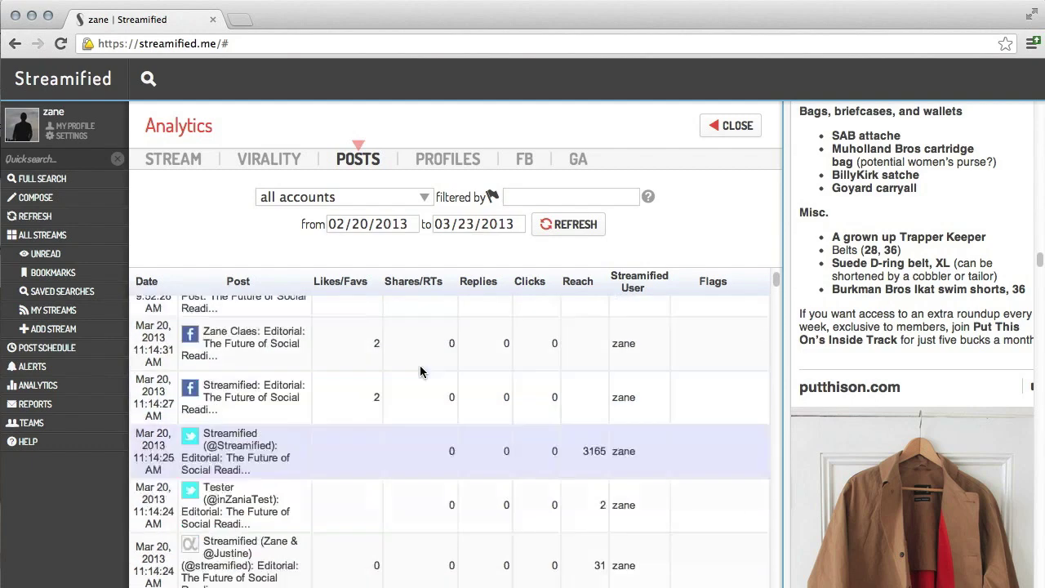
pyautogui.click(575, 281)
pyautogui.click(573, 281)
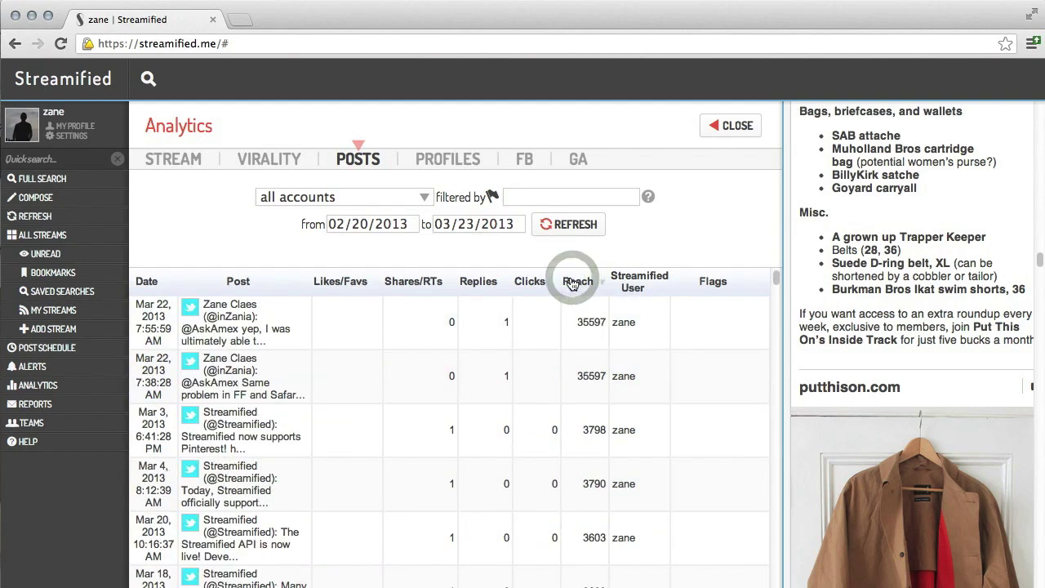
# Step: Sort the posts table by clicks, replies, shares/RTs, and flags in turn
pyautogui.click(556, 281)
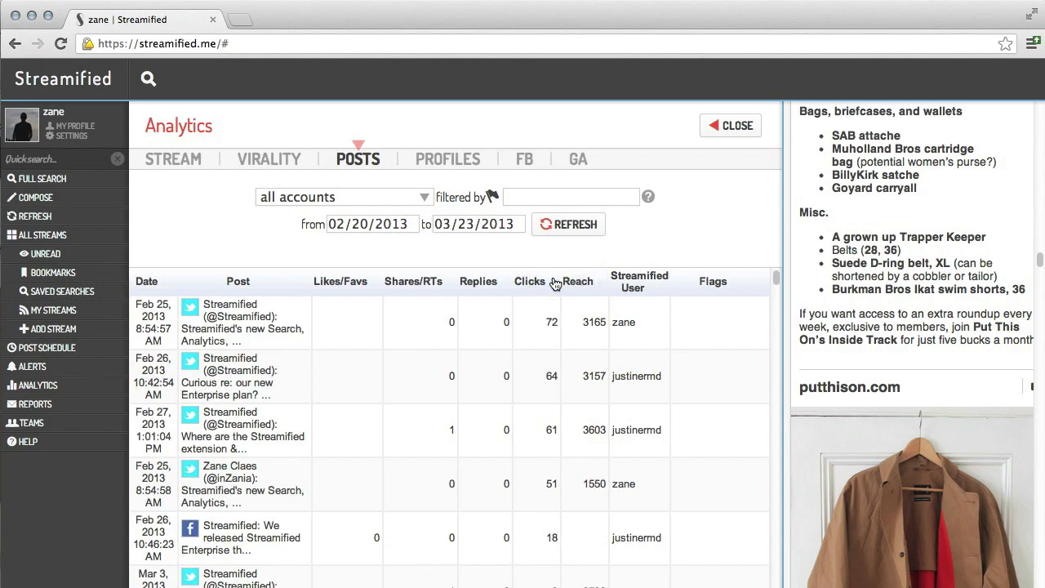
pyautogui.click(459, 292)
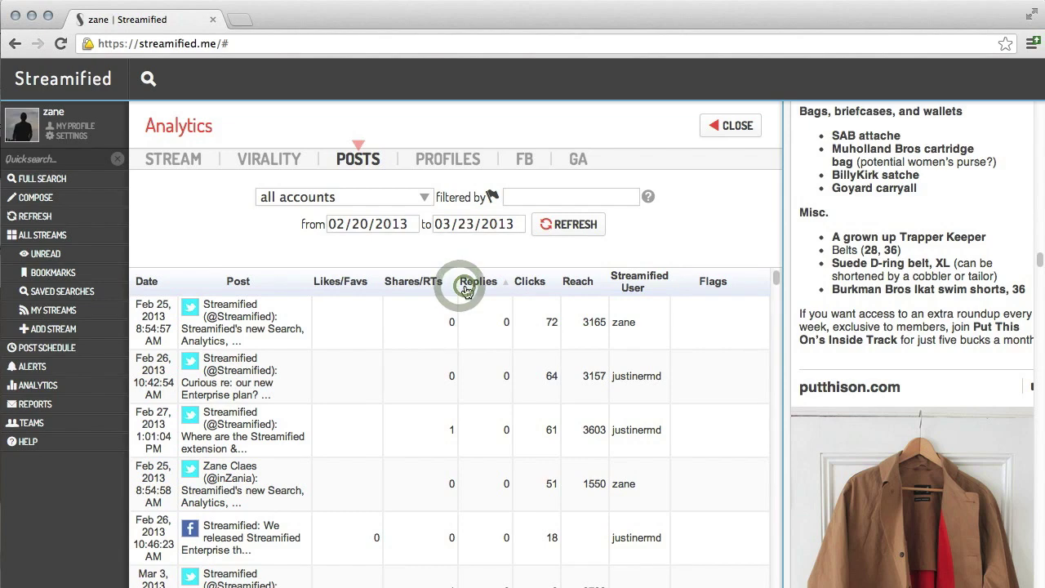
pyautogui.click(390, 286)
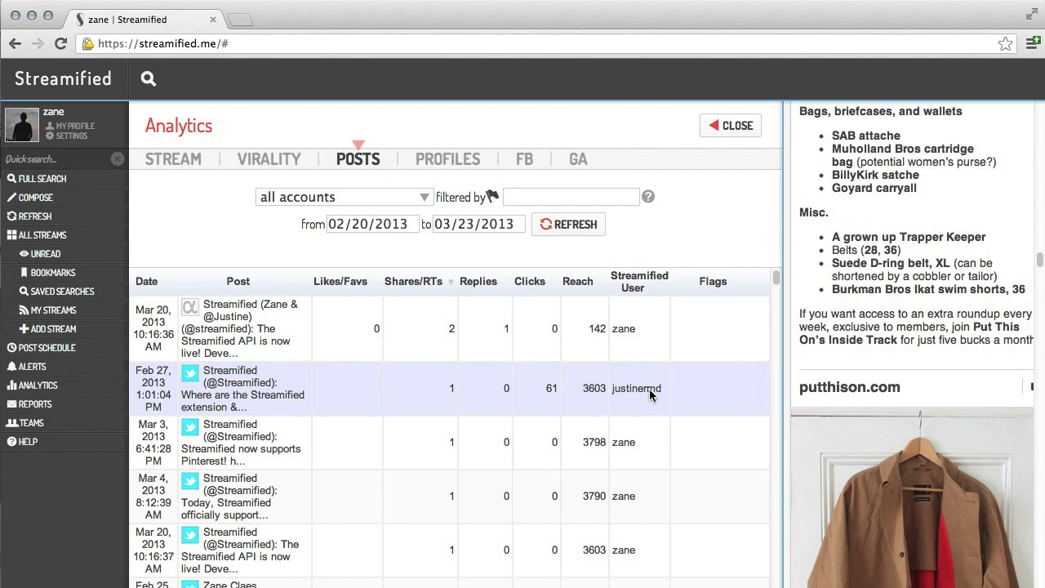
pyautogui.click(690, 293)
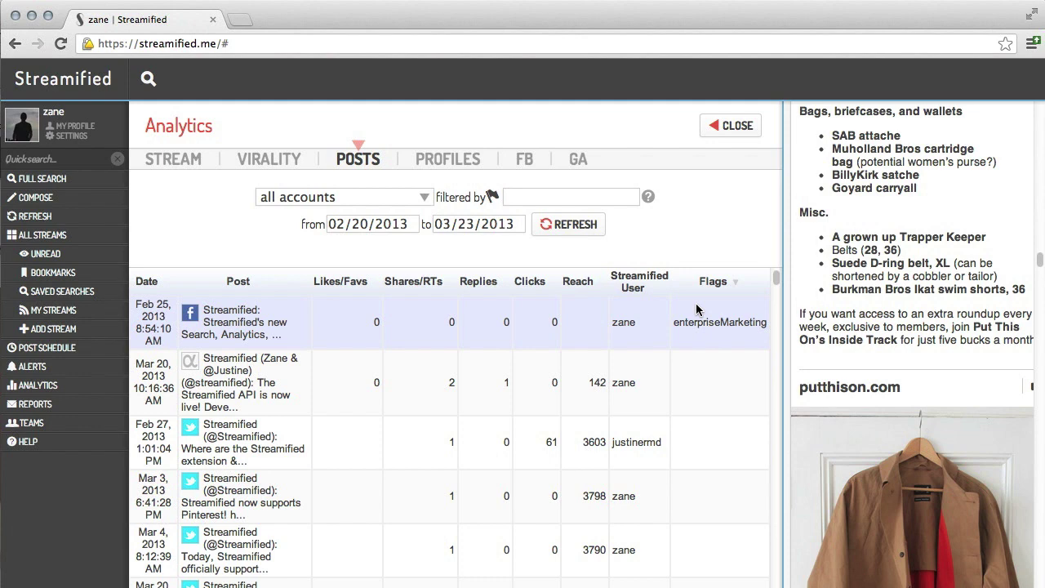
# Step: Filter the posts by the enterpriseMarketing flag and refresh the table
pyautogui.click(615, 197)
pyautogui.write('ent')
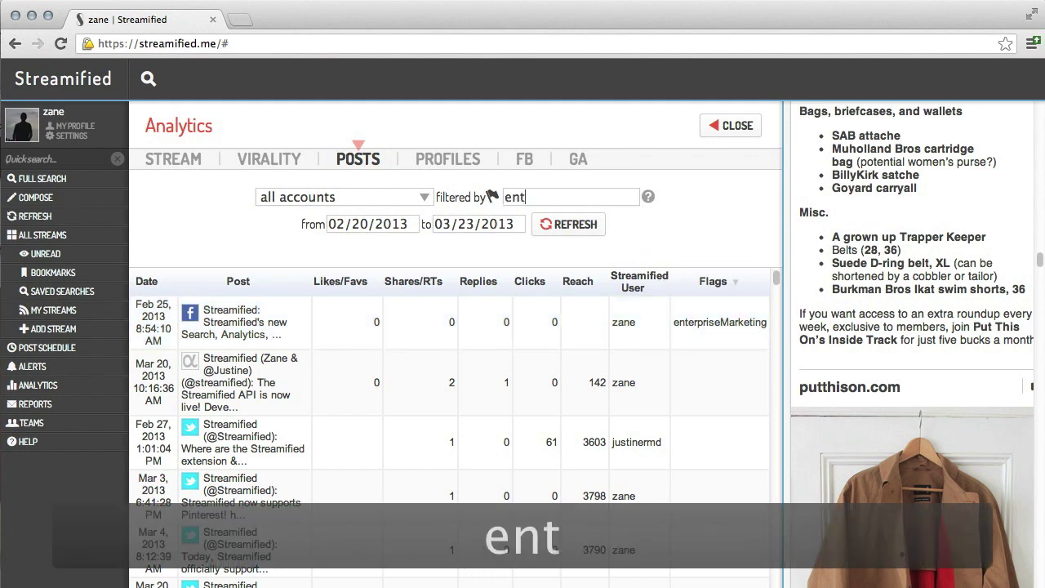
pyautogui.press('Down')
pyautogui.press('Return')
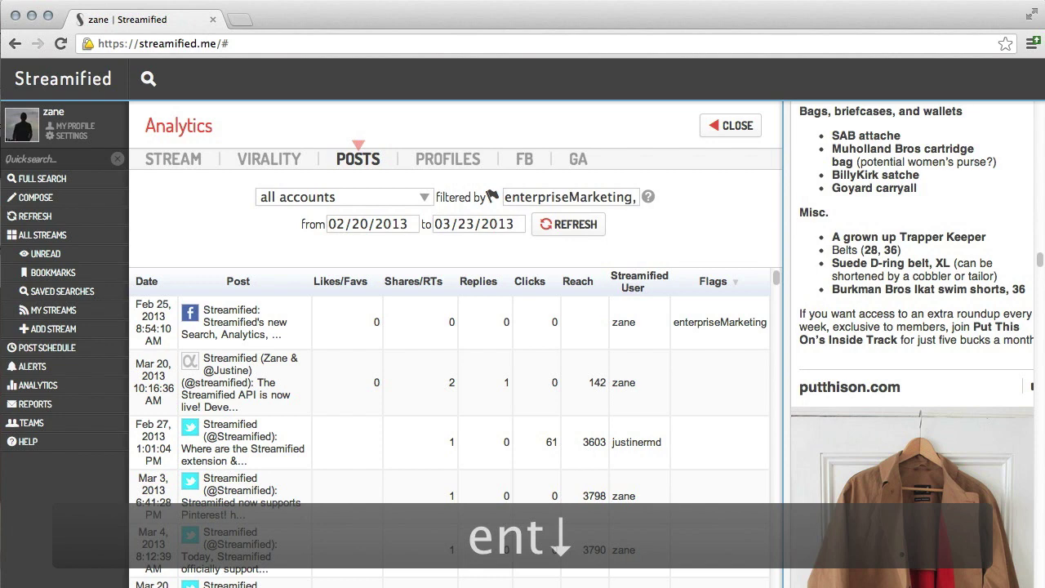
pyautogui.click(595, 232)
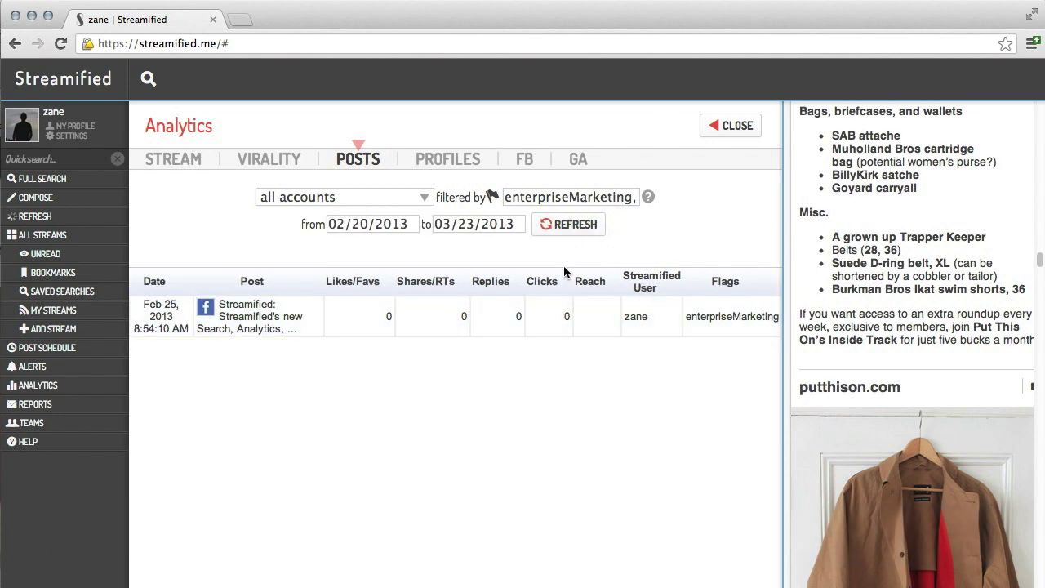
# Step: View the daily followers chart in the profile analytics, and open the Facebook and Google Analytics sections
pyautogui.click(447, 159)
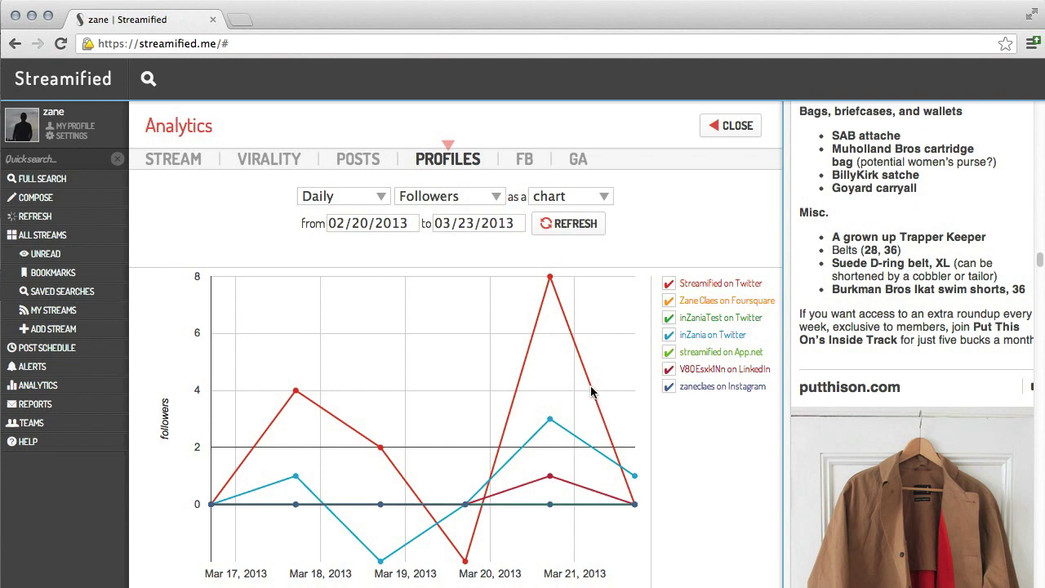
pyautogui.click(526, 160)
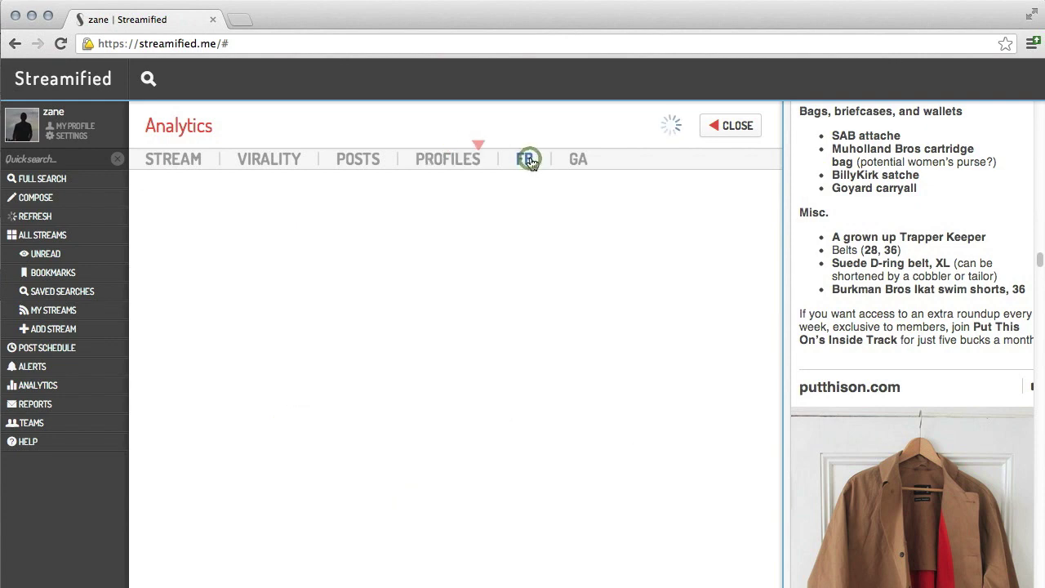
pyautogui.click(574, 160)
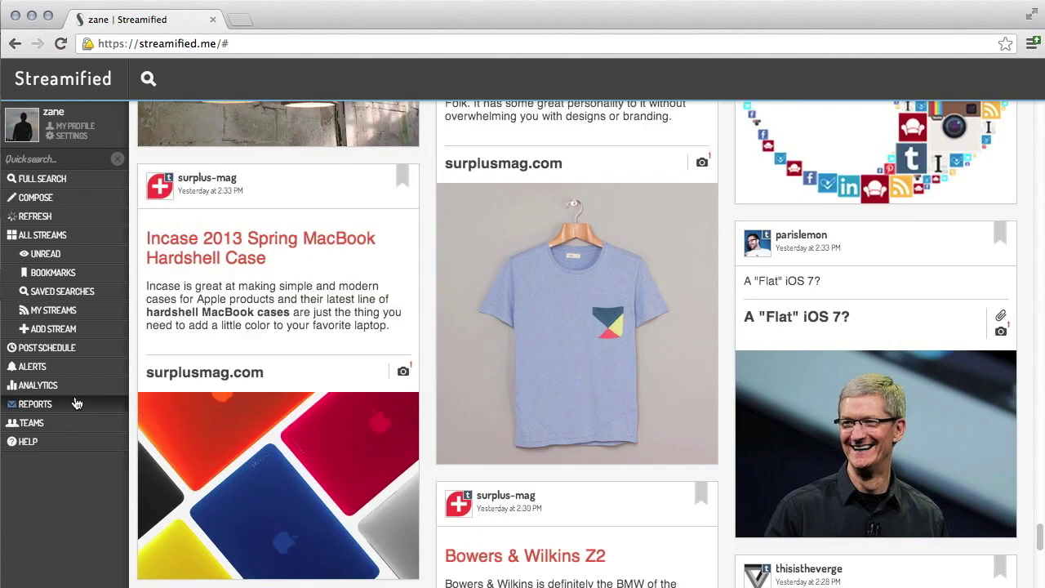
# Step: Open the reports, view the Streamified Report, and look through the pages of the Streamified Enterprise Walkthrough report
pyautogui.click(75, 402)
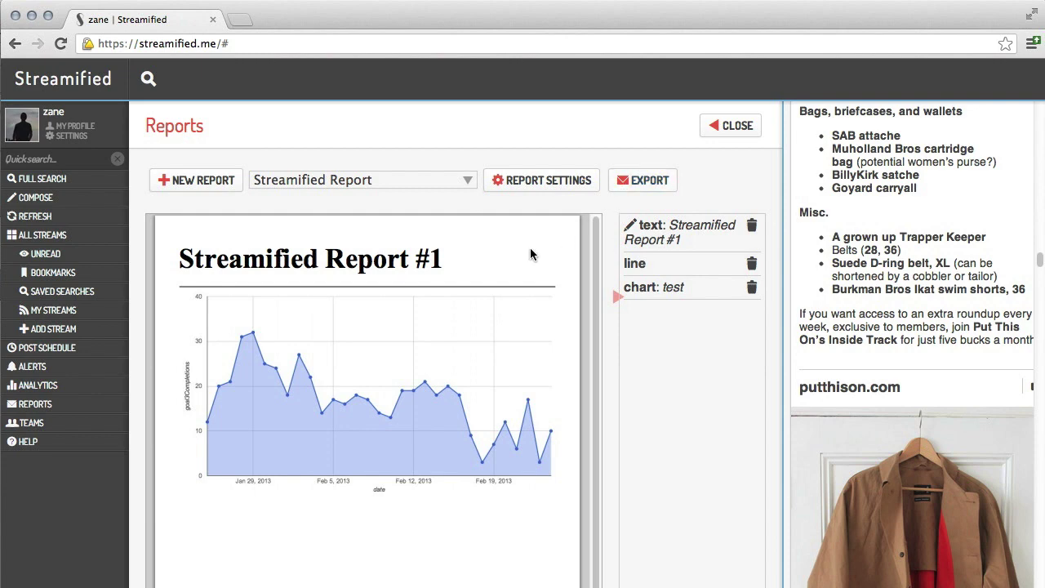
pyautogui.scroll(-1, 408, 351)
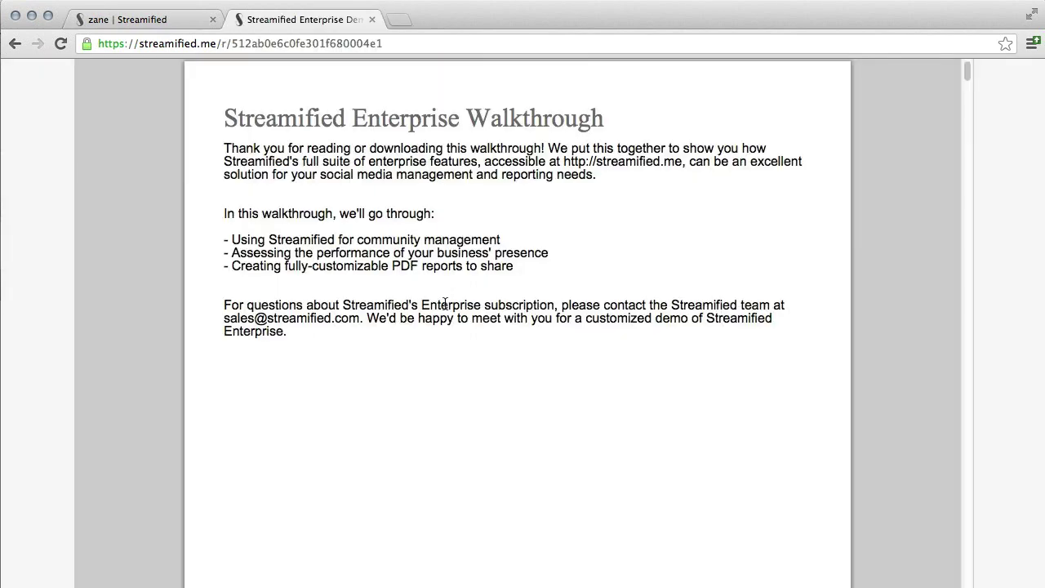
pyautogui.scroll(-15, 444, 302)
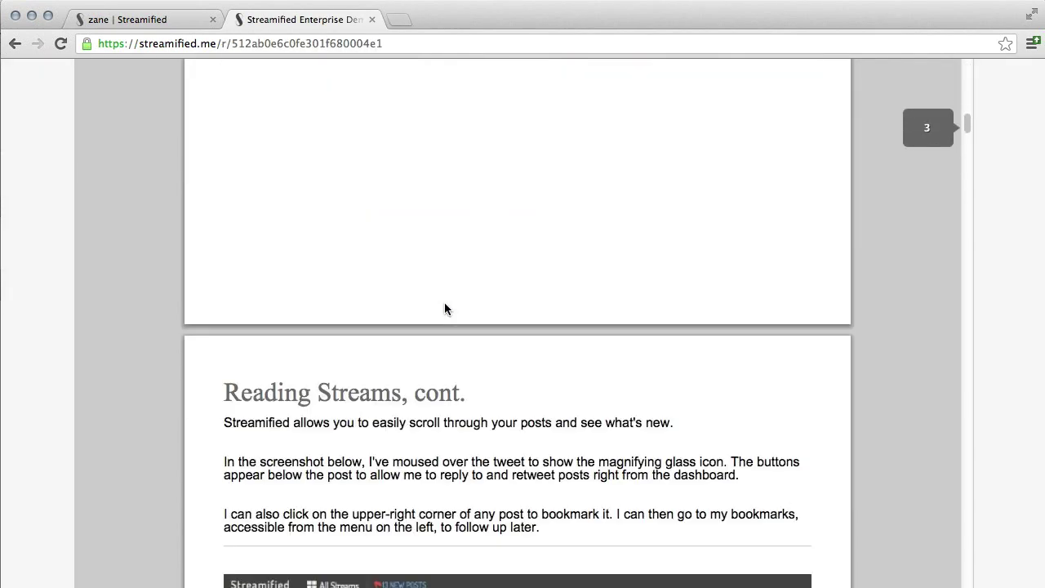
pyautogui.scroll(3, 444, 306)
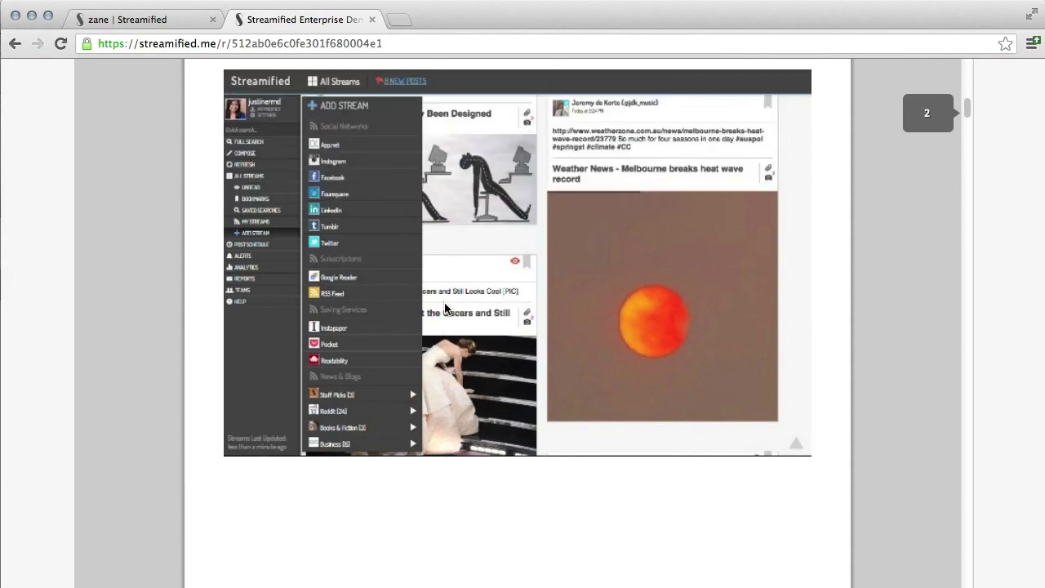
pyautogui.scroll(-5, 445, 309)
pyautogui.scroll(-20, 444, 308)
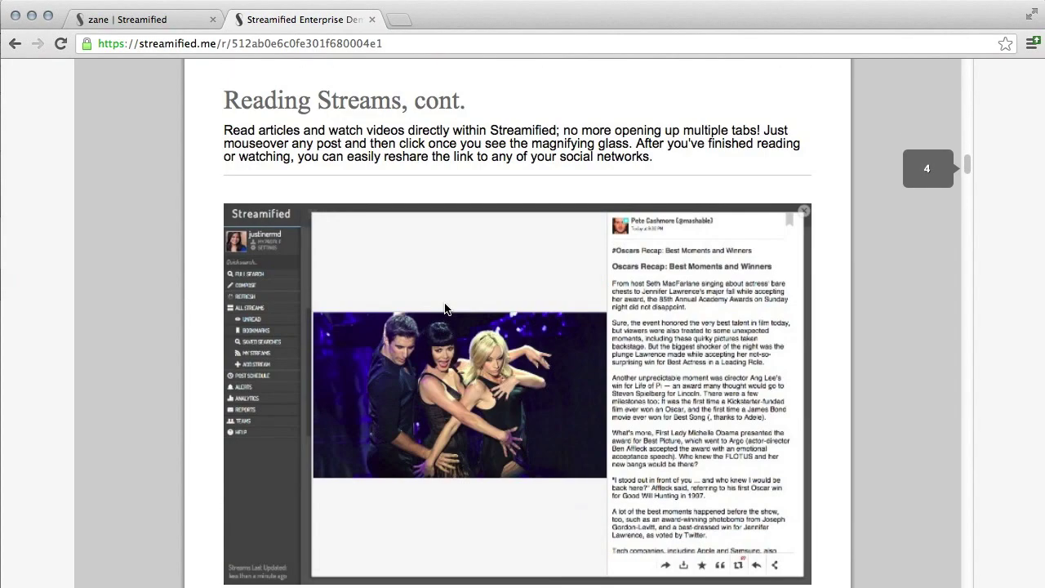
pyautogui.scroll(-15, 444, 309)
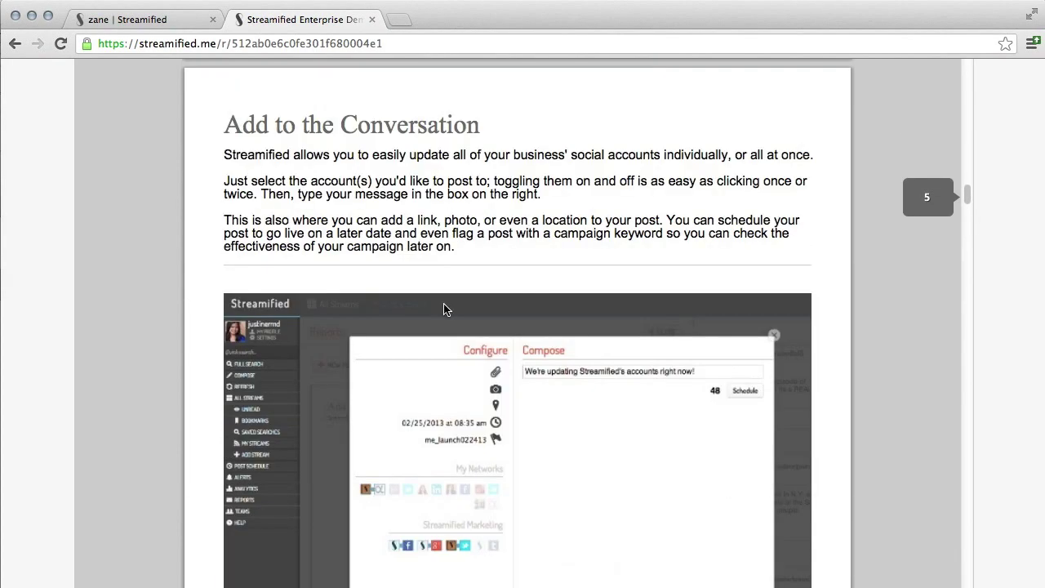
pyautogui.scroll(-20, 444, 308)
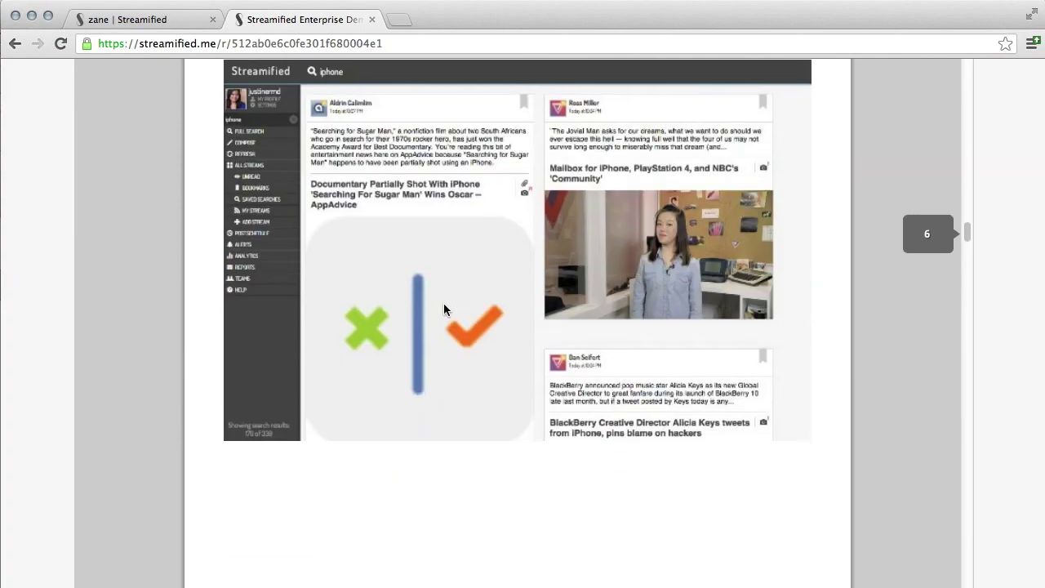
pyautogui.scroll(-8, 444, 308)
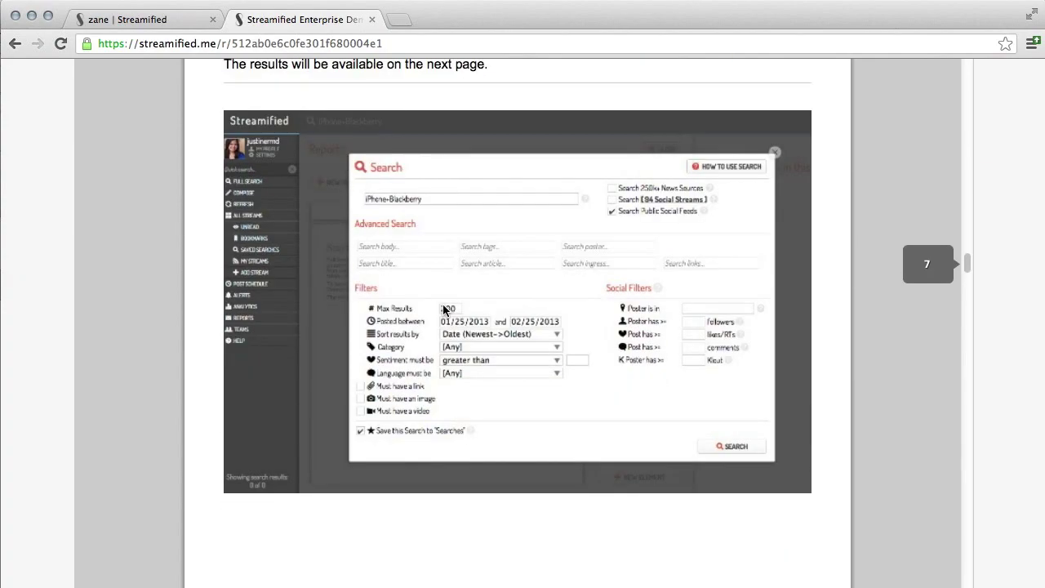
pyautogui.scroll(-15, 443, 309)
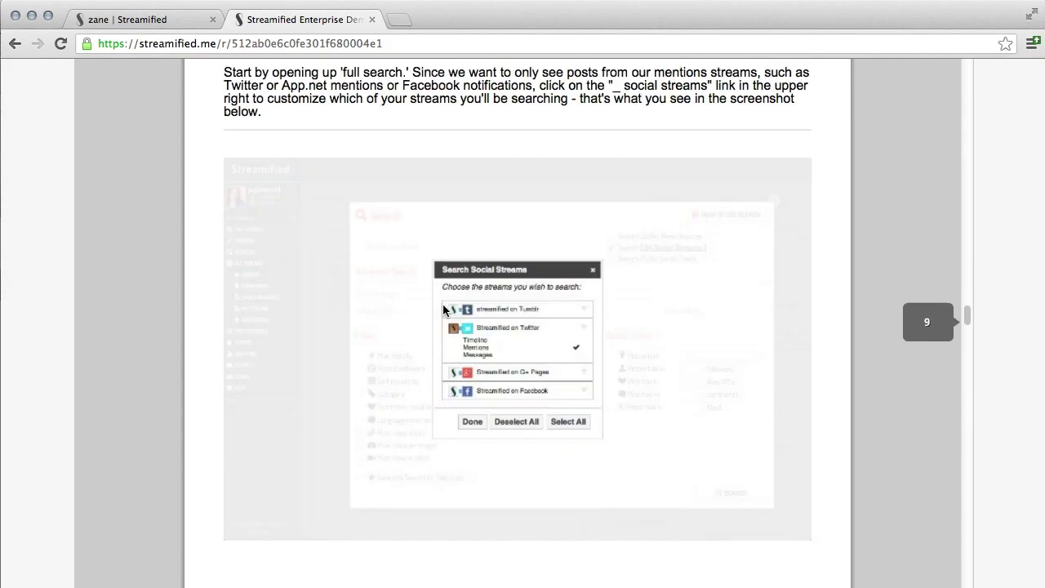
pyautogui.scroll(-20, 443, 309)
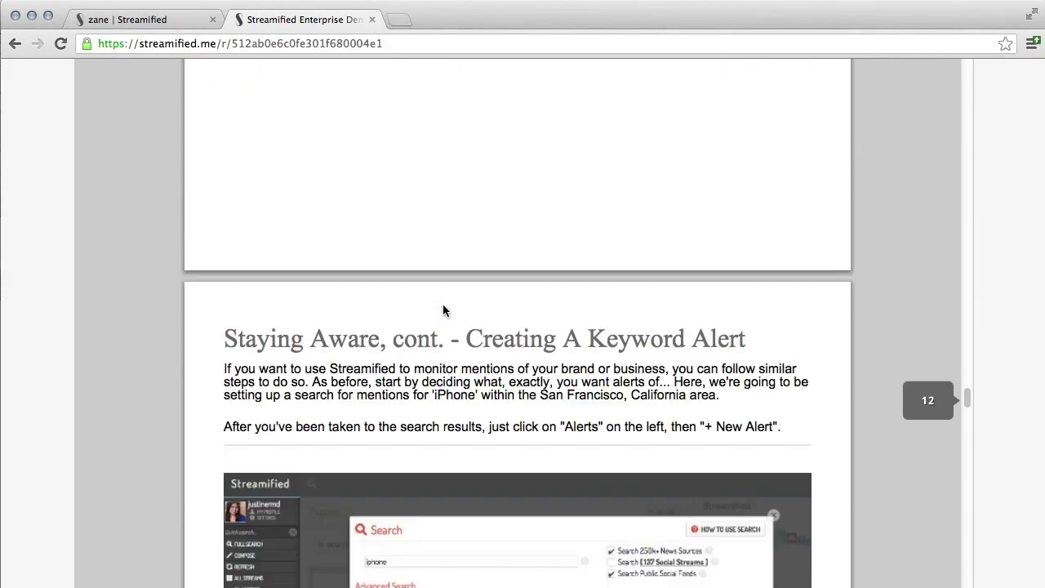
pyautogui.scroll(-10, 443, 311)
pyautogui.scroll(-6, 445, 313)
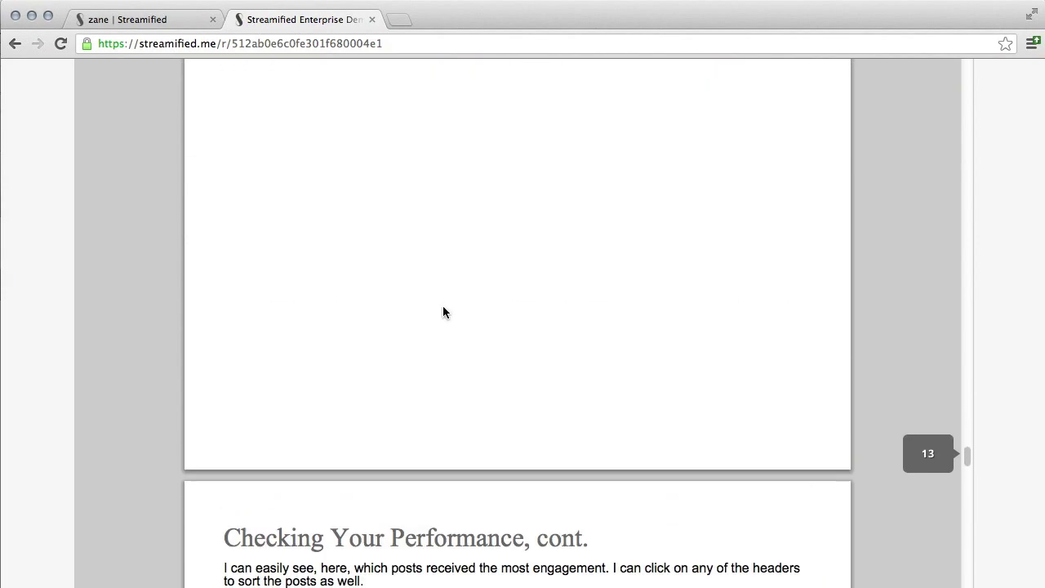
pyautogui.scroll(-8, 443, 312)
pyautogui.scroll(-15, 443, 312)
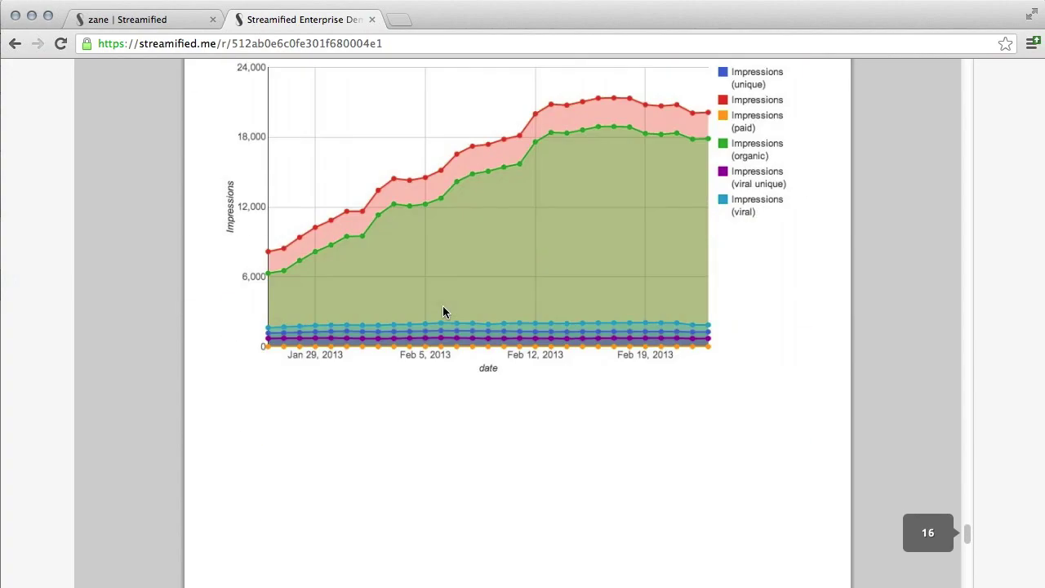
pyautogui.scroll(-5, 442, 305)
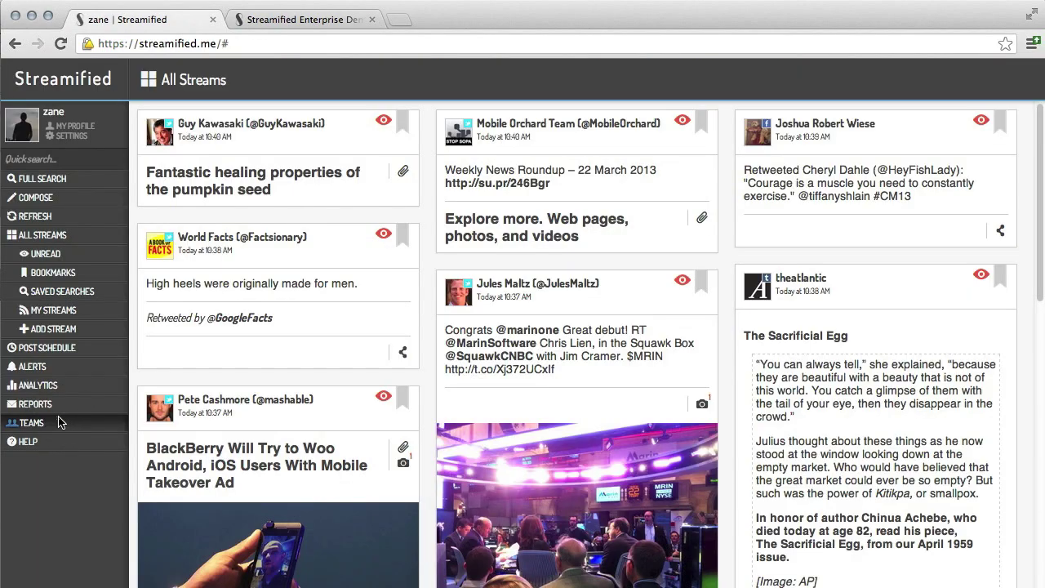
# Step: Open the Streamified Marketing team page and send the message "Hello!" in the team chat
pyautogui.click(58, 422)
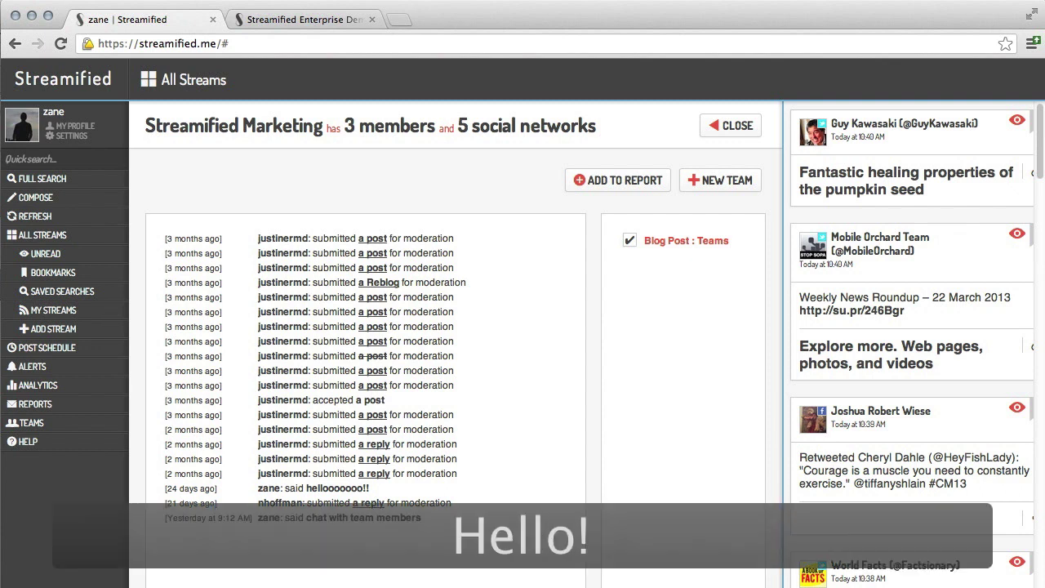
pyautogui.press('Return')
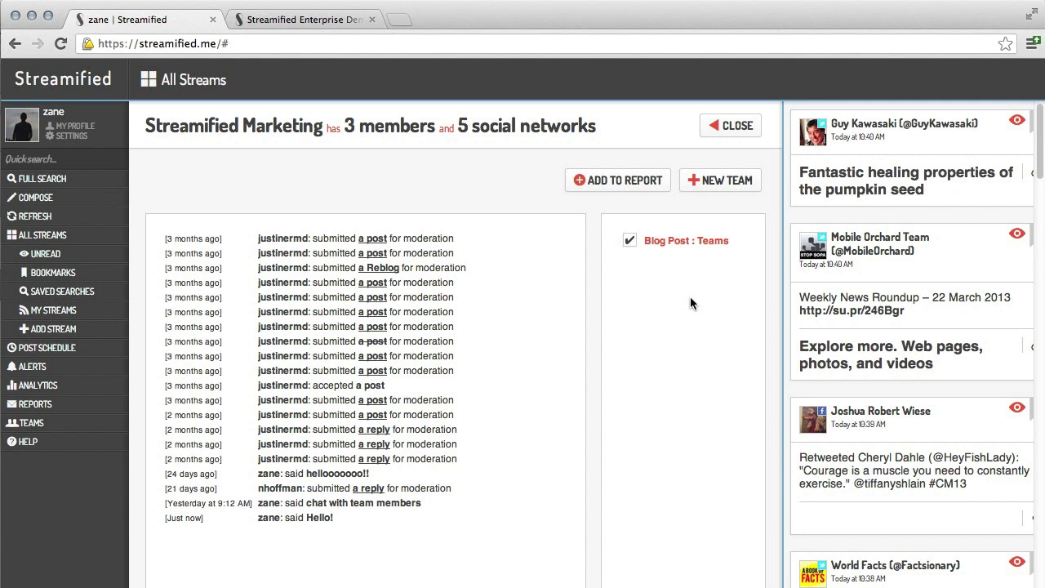
pyautogui.click(688, 253)
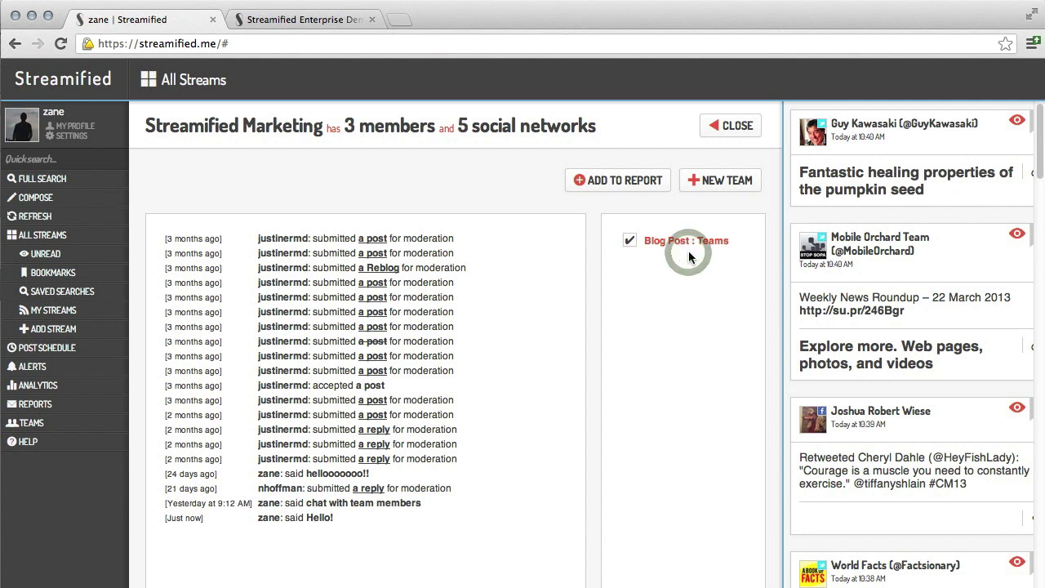